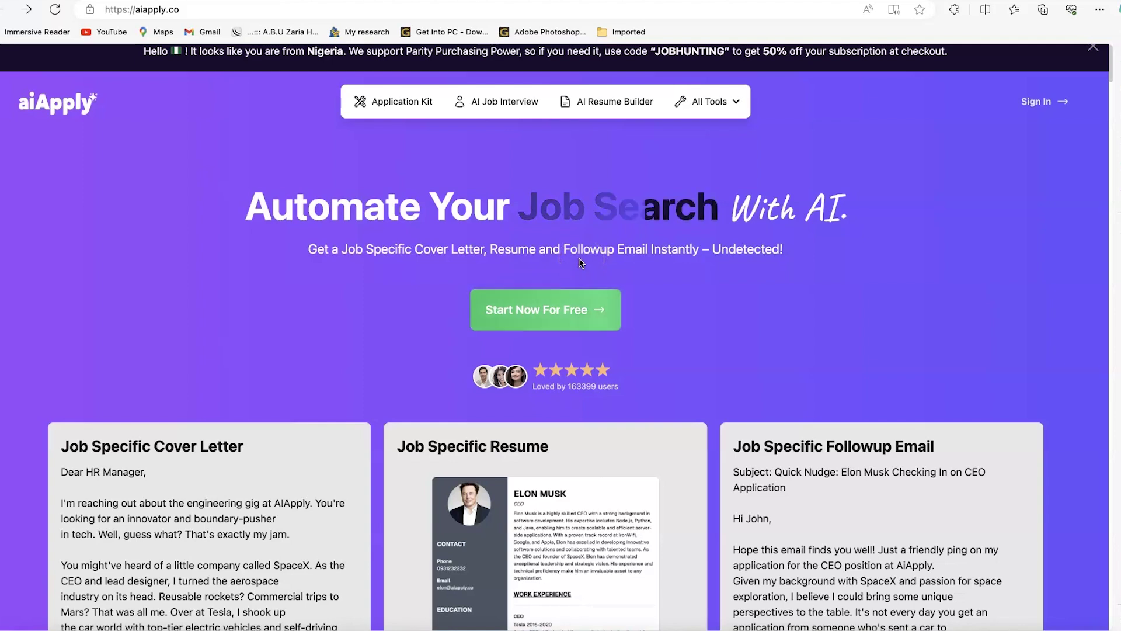
Step: Scroll down through the AiApply homepage to look over its content
{"action": "left_click", "coordinate": [506, 259]}
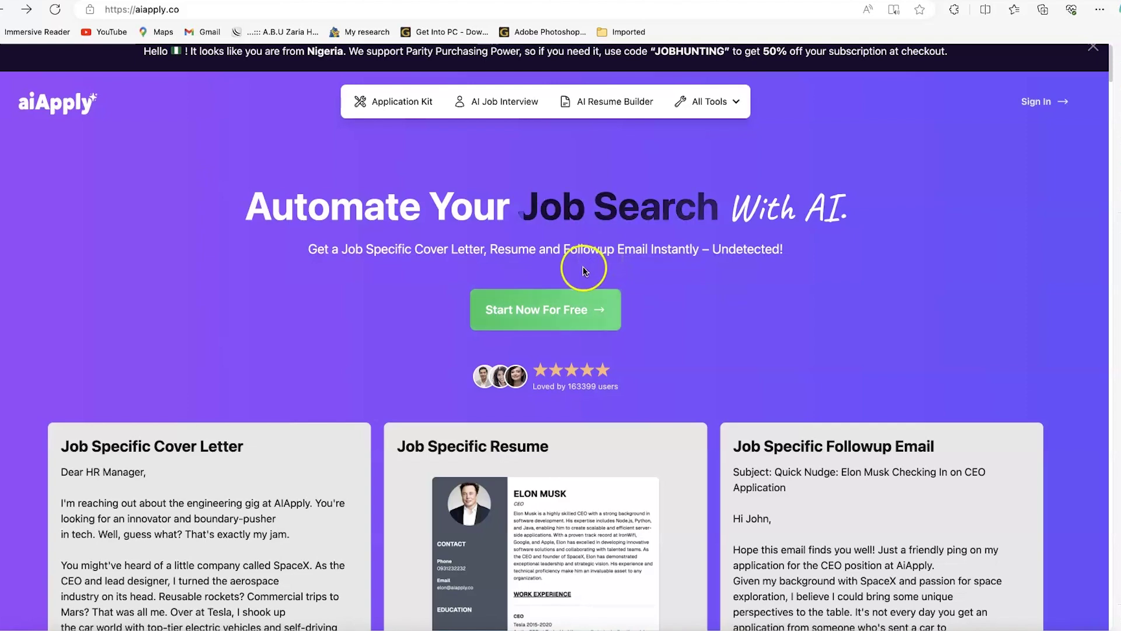
{"action": "scroll", "coordinate": [478, 272], "scroll_direction": "down", "scroll_amount": 4}
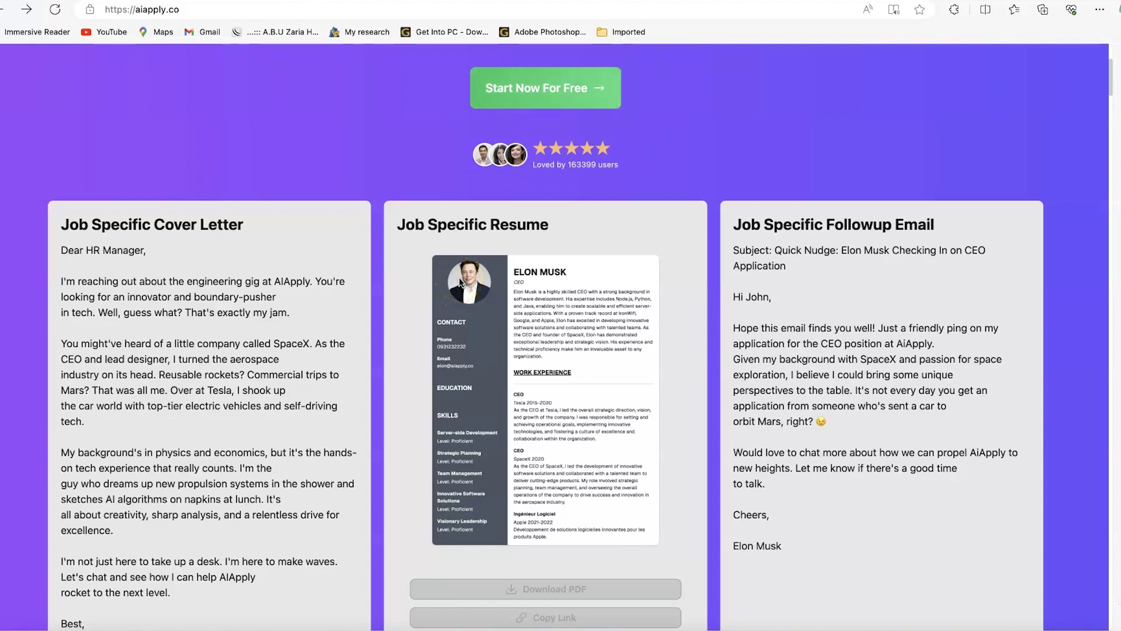
{"action": "scroll", "coordinate": [461, 283], "scroll_direction": "down", "scroll_amount": 2}
{"action": "scroll", "coordinate": [468, 350], "scroll_direction": "down", "scroll_amount": 1}
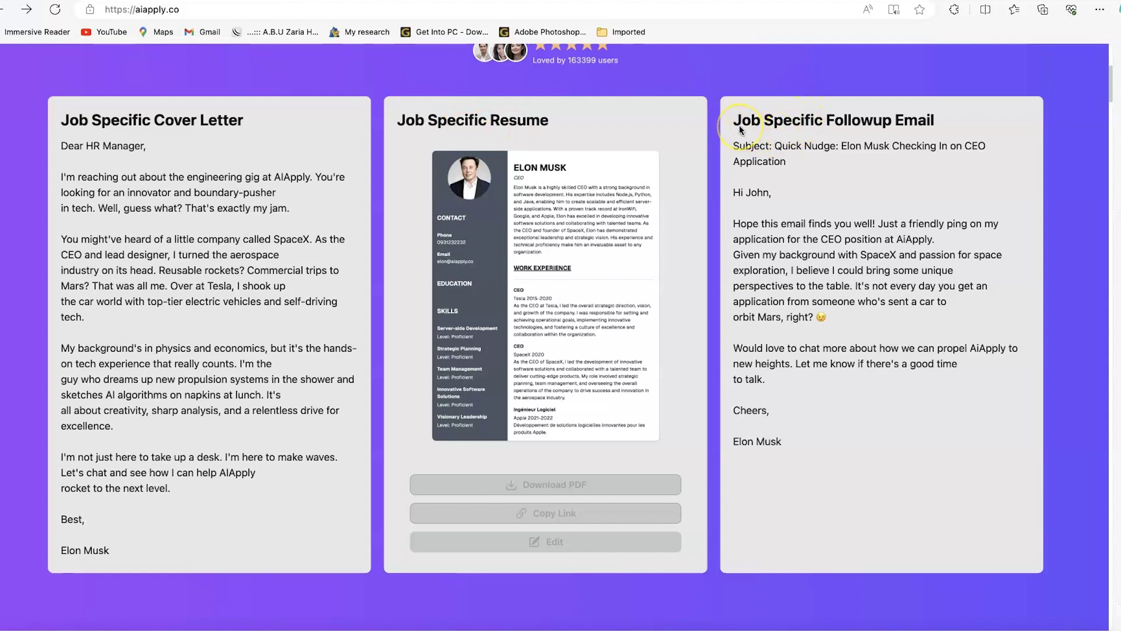
{"action": "scroll", "coordinate": [476, 303], "scroll_direction": "down", "scroll_amount": 13}
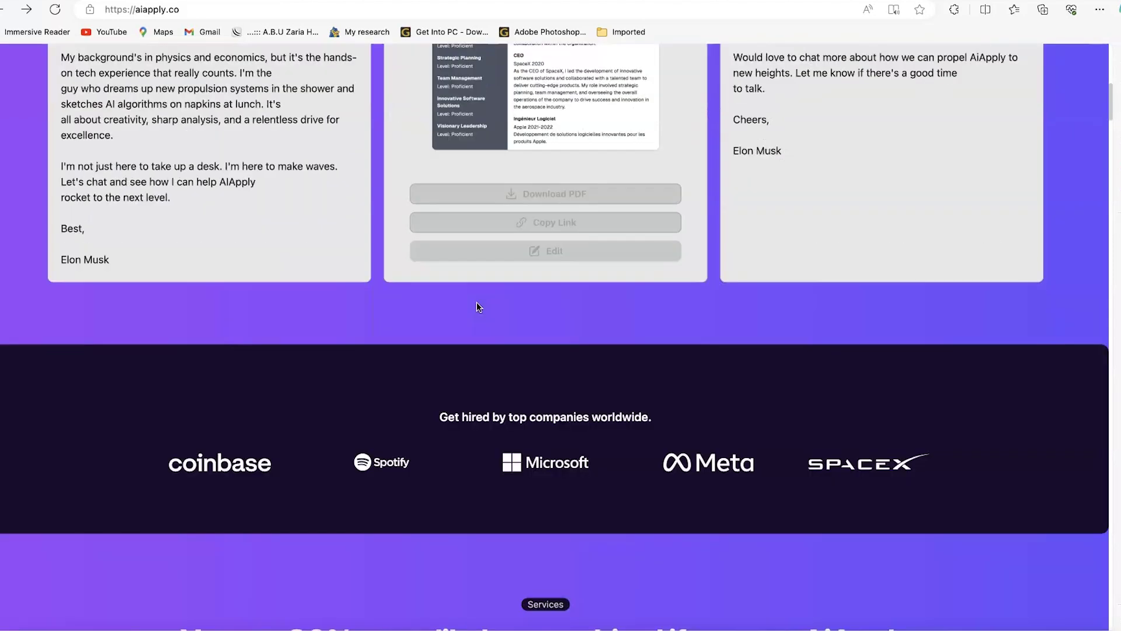
{"action": "left_click", "coordinate": [646, 328]}
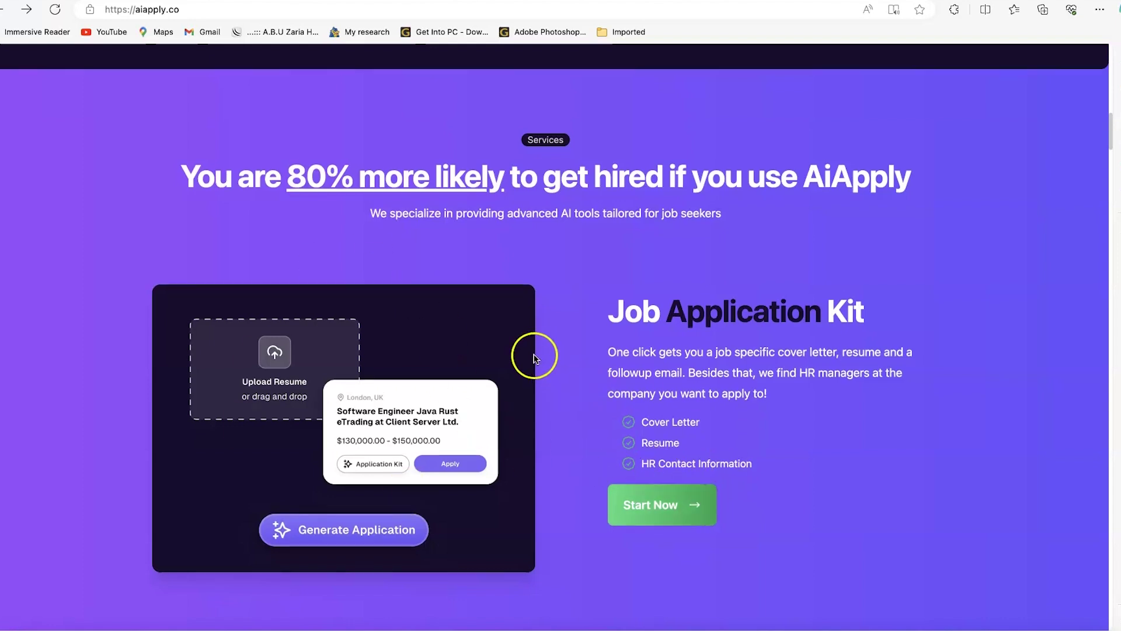
{"action": "scroll", "coordinate": [531, 353], "scroll_direction": "down", "scroll_amount": 3}
{"action": "scroll", "coordinate": [470, 356], "scroll_direction": "down", "scroll_amount": 3}
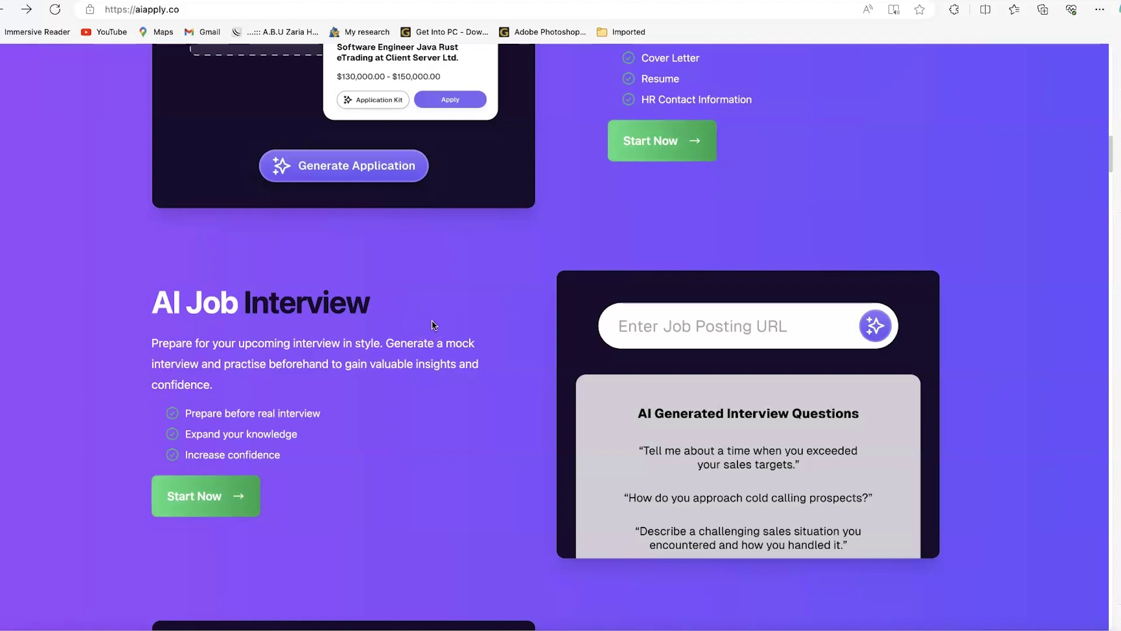
{"action": "scroll", "coordinate": [432, 325], "scroll_direction": "down", "scroll_amount": 1}
{"action": "scroll", "coordinate": [432, 320], "scroll_direction": "down", "scroll_amount": 1}
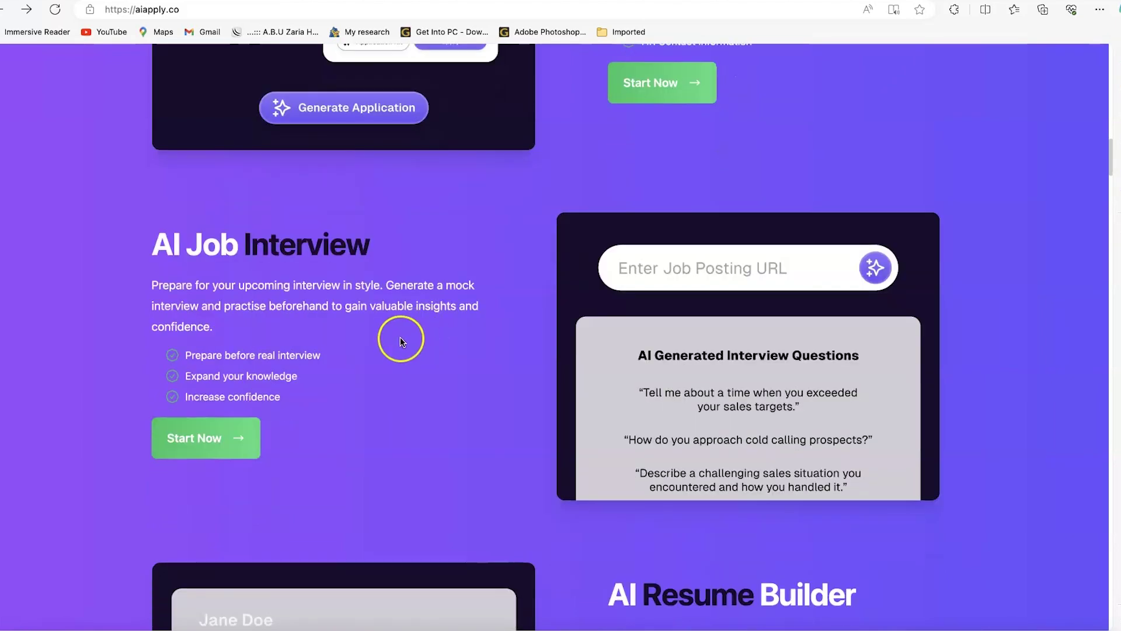
{"action": "scroll", "coordinate": [401, 337], "scroll_direction": "down", "scroll_amount": 6}
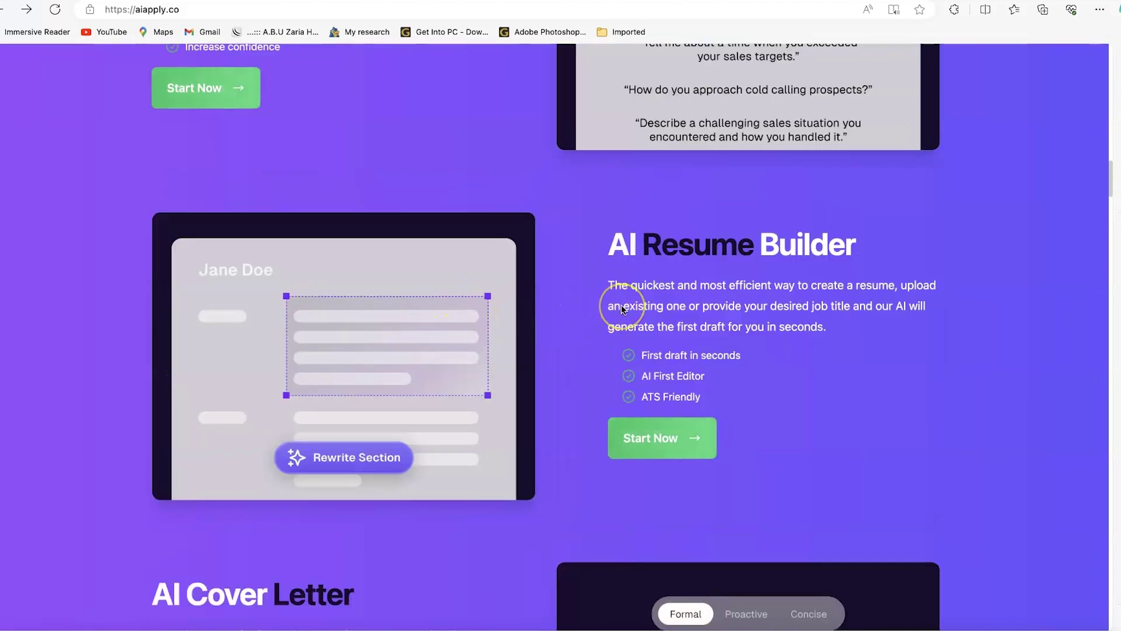
{"action": "scroll", "coordinate": [619, 316], "scroll_direction": "down", "scroll_amount": 3}
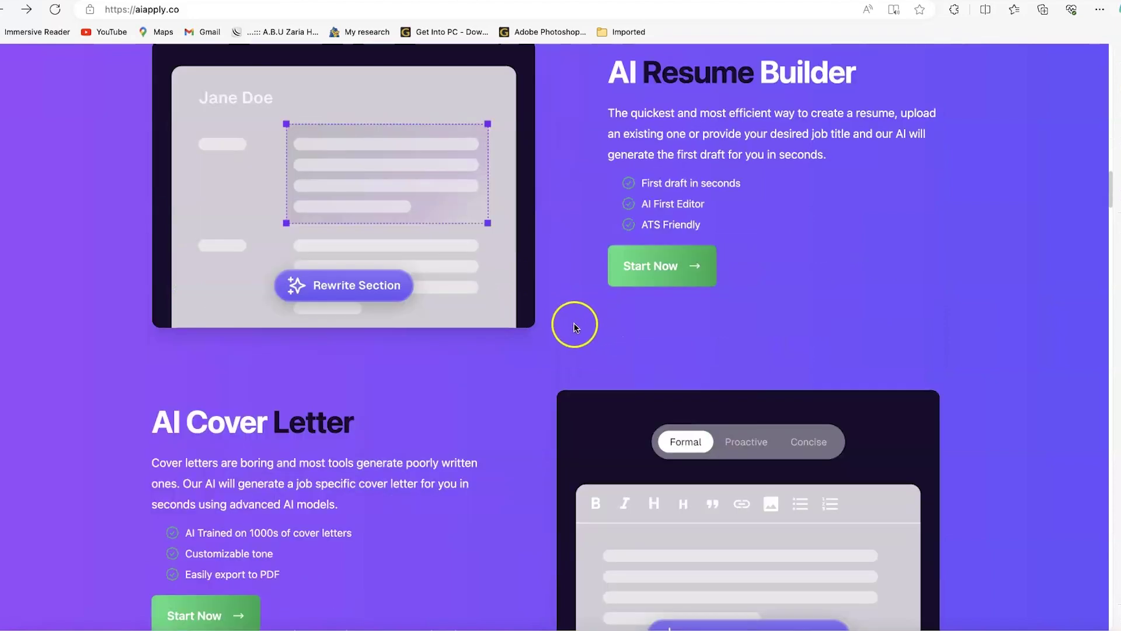
{"action": "scroll", "coordinate": [470, 331], "scroll_direction": "down", "scroll_amount": 3}
{"action": "scroll", "coordinate": [455, 343], "scroll_direction": "down", "scroll_amount": 2}
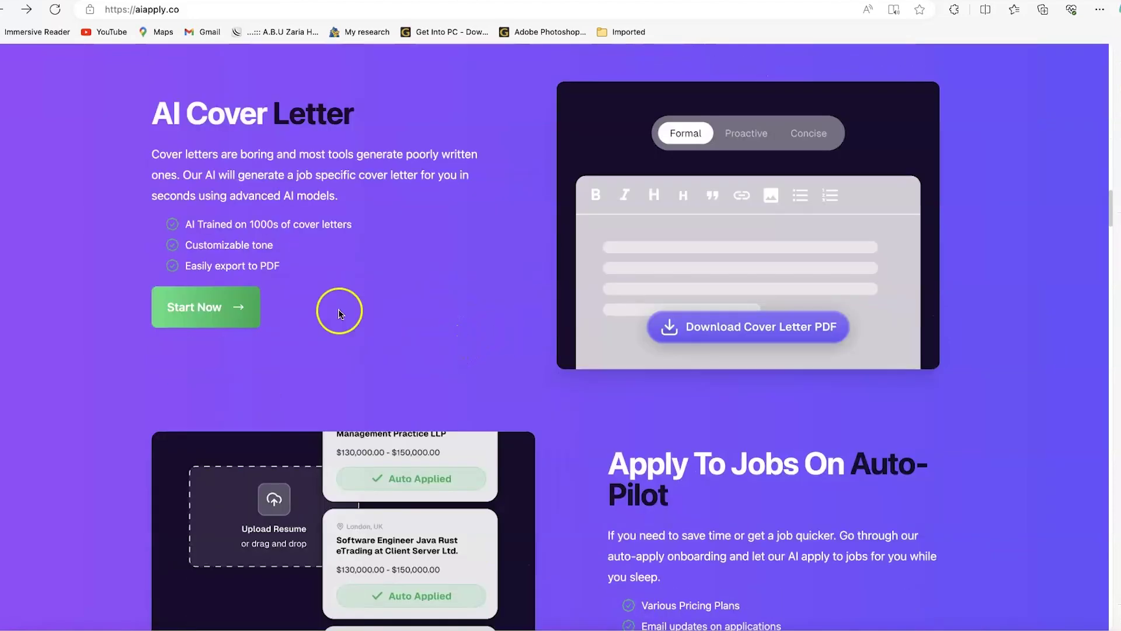
{"action": "scroll", "coordinate": [339, 313], "scroll_direction": "down", "scroll_amount": 3}
{"action": "scroll", "coordinate": [736, 256], "scroll_direction": "down", "scroll_amount": 2}
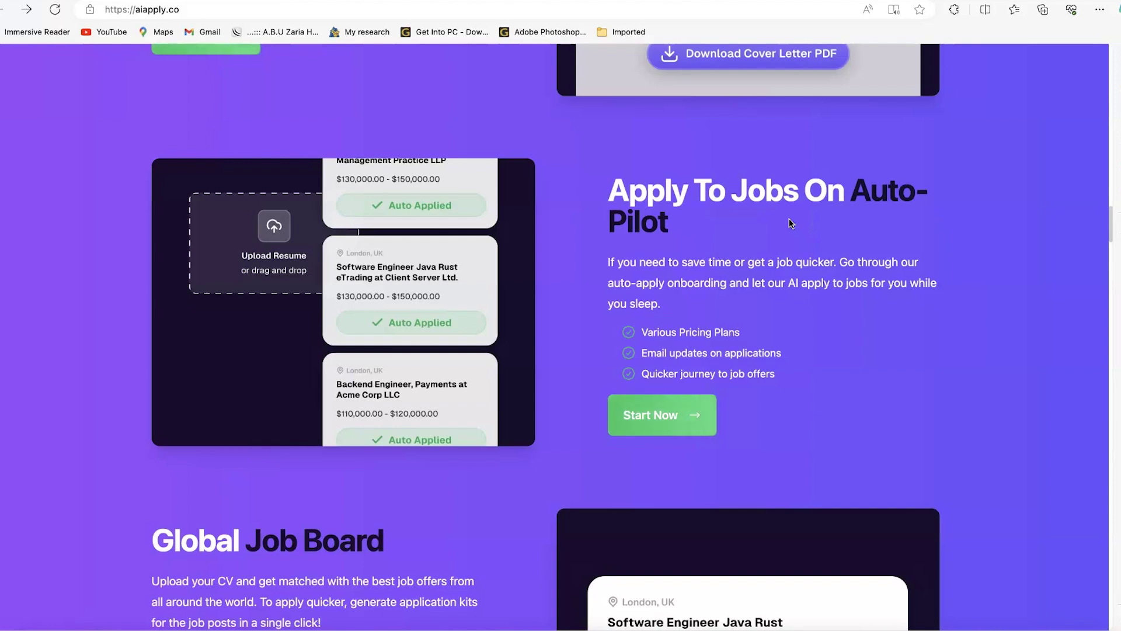
{"action": "scroll", "coordinate": [791, 228], "scroll_direction": "down", "scroll_amount": 2}
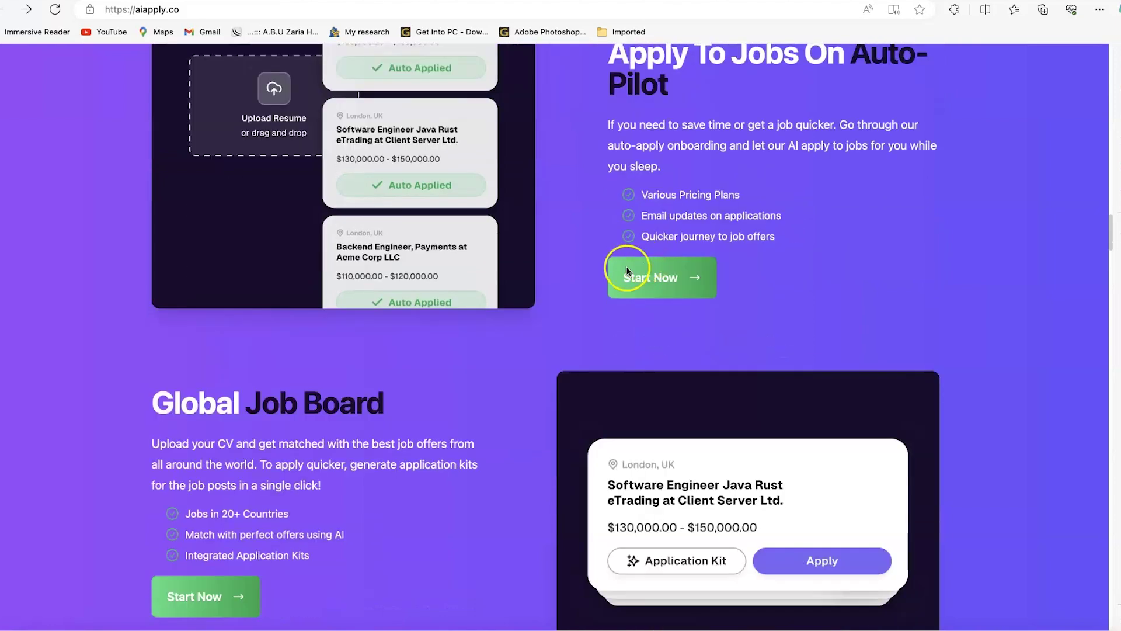
{"action": "scroll", "coordinate": [470, 408], "scroll_direction": "down", "scroll_amount": 2}
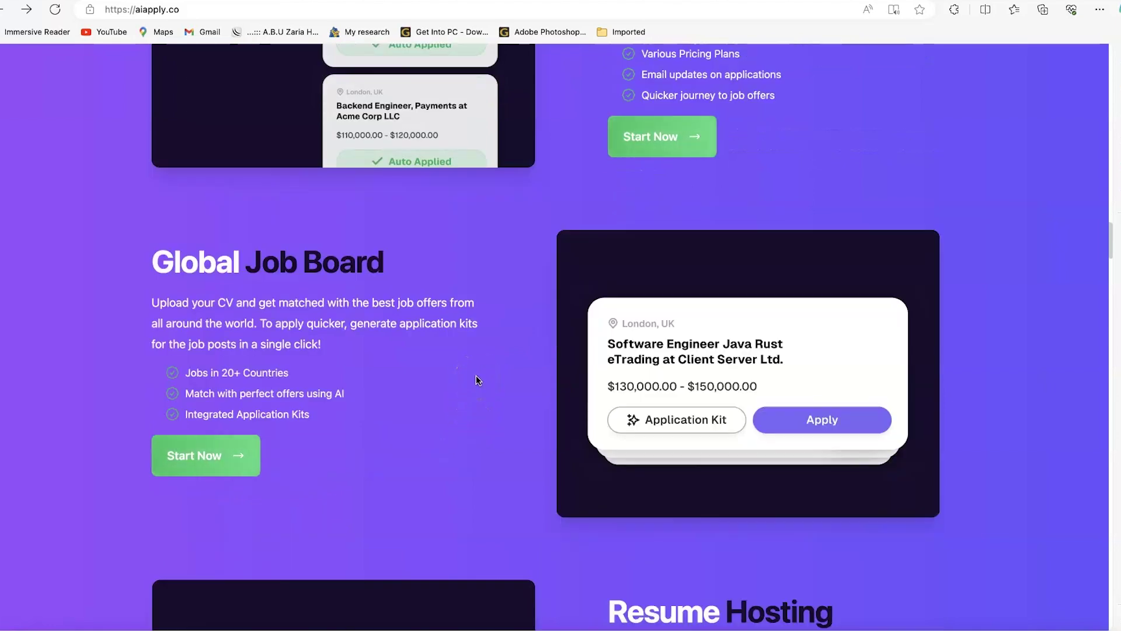
{"action": "scroll", "coordinate": [485, 392], "scroll_direction": "down", "scroll_amount": 2}
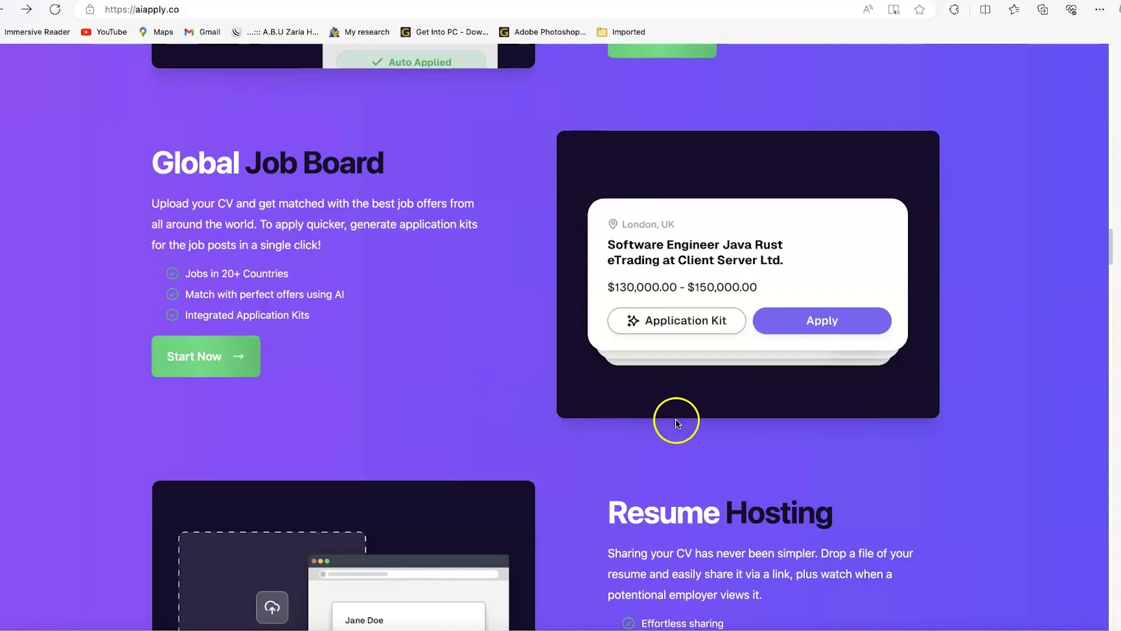
{"action": "scroll", "coordinate": [676, 418], "scroll_direction": "down", "scroll_amount": 1}
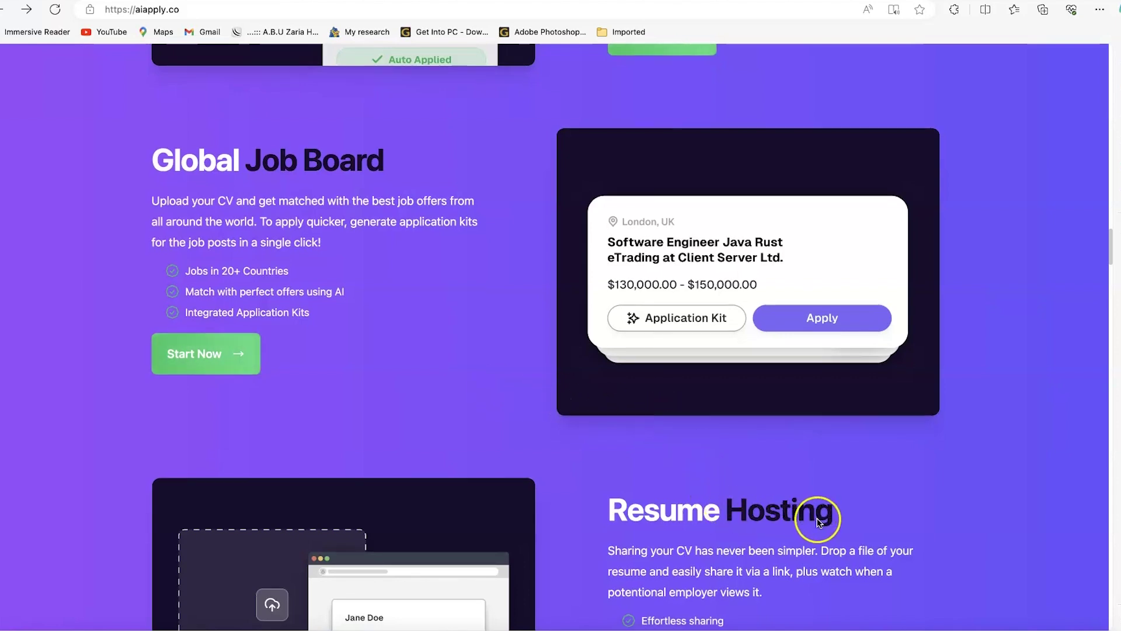
{"action": "scroll", "coordinate": [759, 502], "scroll_direction": "down", "scroll_amount": 1}
{"action": "scroll", "coordinate": [693, 509], "scroll_direction": "down", "scroll_amount": 3}
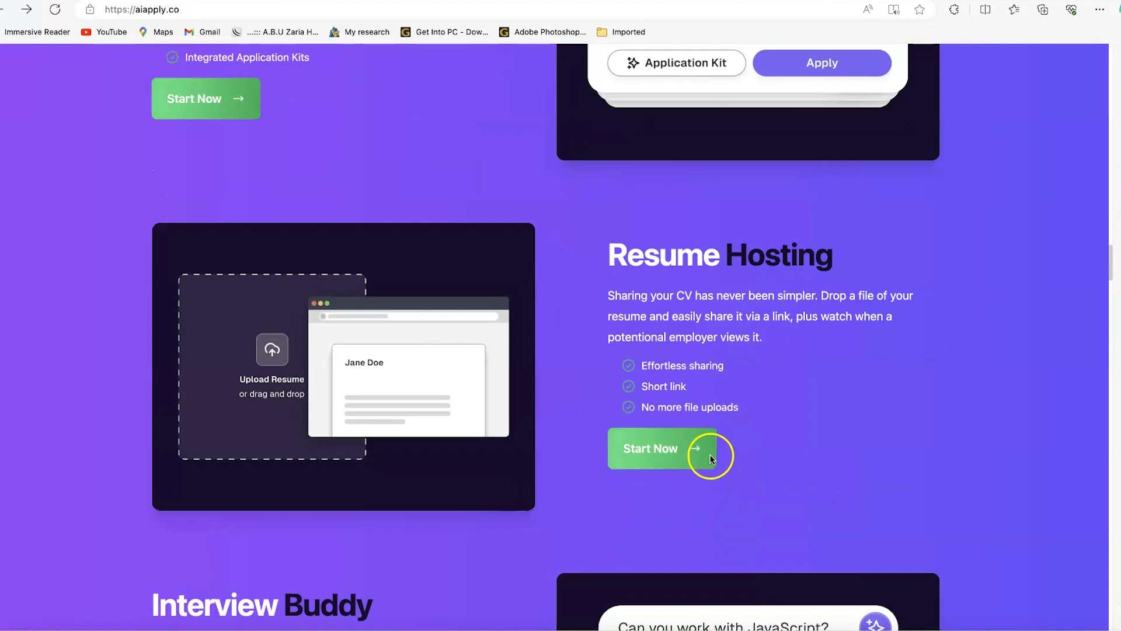
{"action": "scroll", "coordinate": [688, 448], "scroll_direction": "down", "scroll_amount": 4}
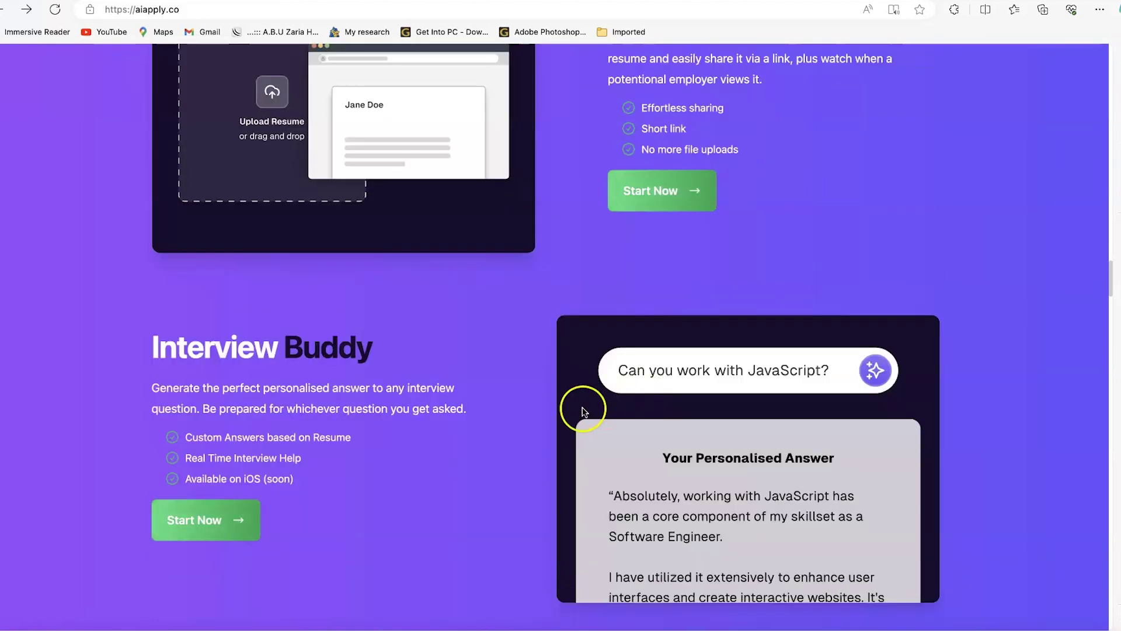
{"action": "scroll", "coordinate": [701, 358], "scroll_direction": "down", "scroll_amount": 5}
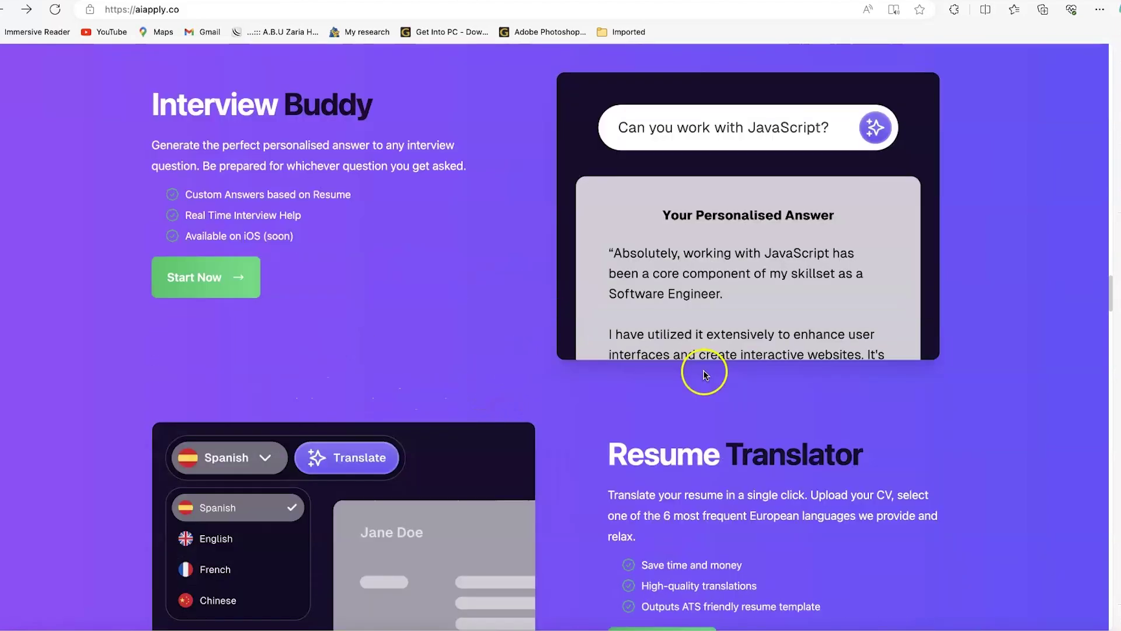
{"action": "scroll", "coordinate": [742, 380], "scroll_direction": "down", "scroll_amount": 12}
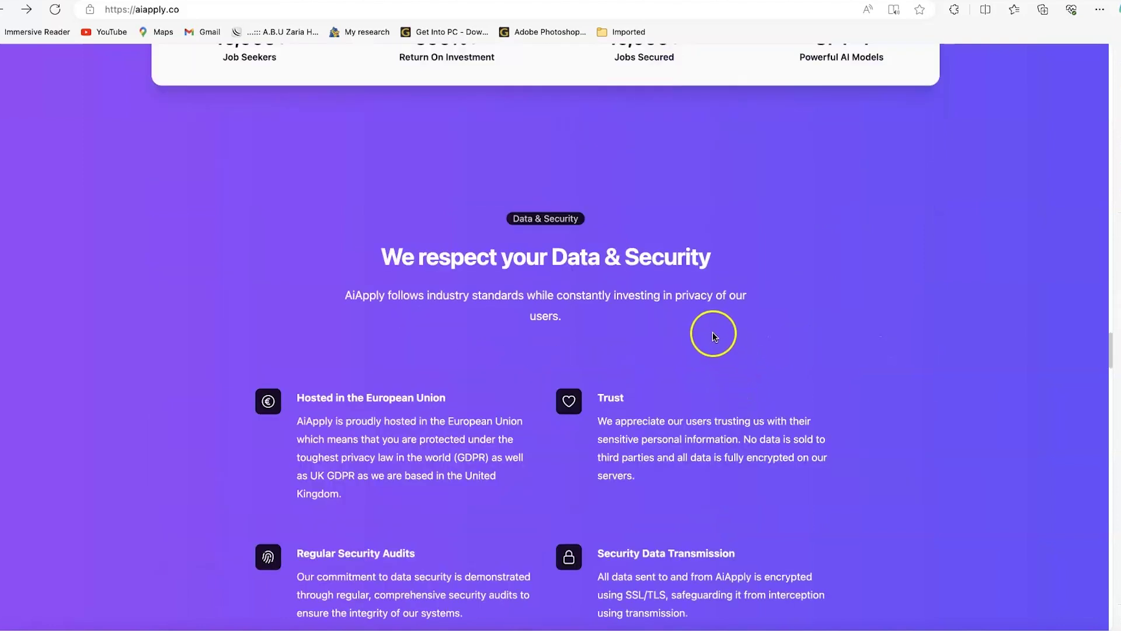
{"action": "scroll", "coordinate": [688, 352], "scroll_direction": "up", "scroll_amount": 20}
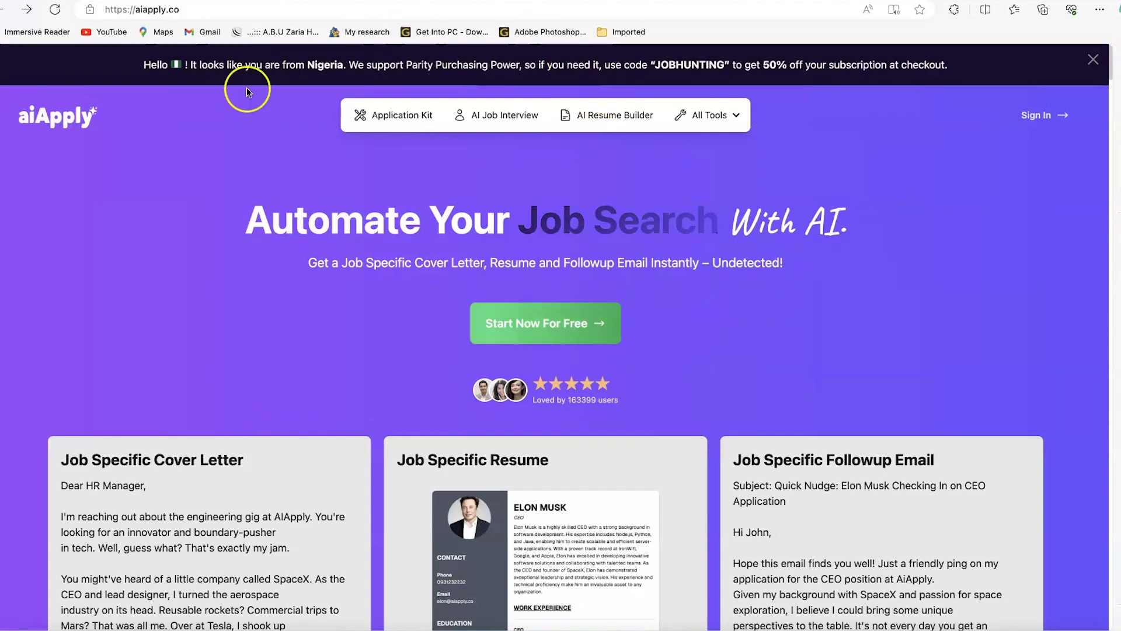
Step: Go to the Job Seeker Sign In page and choose to sign in with Google
{"action": "left_click", "coordinate": [191, 11]}
{"action": "left_click", "coordinate": [189, 11]}
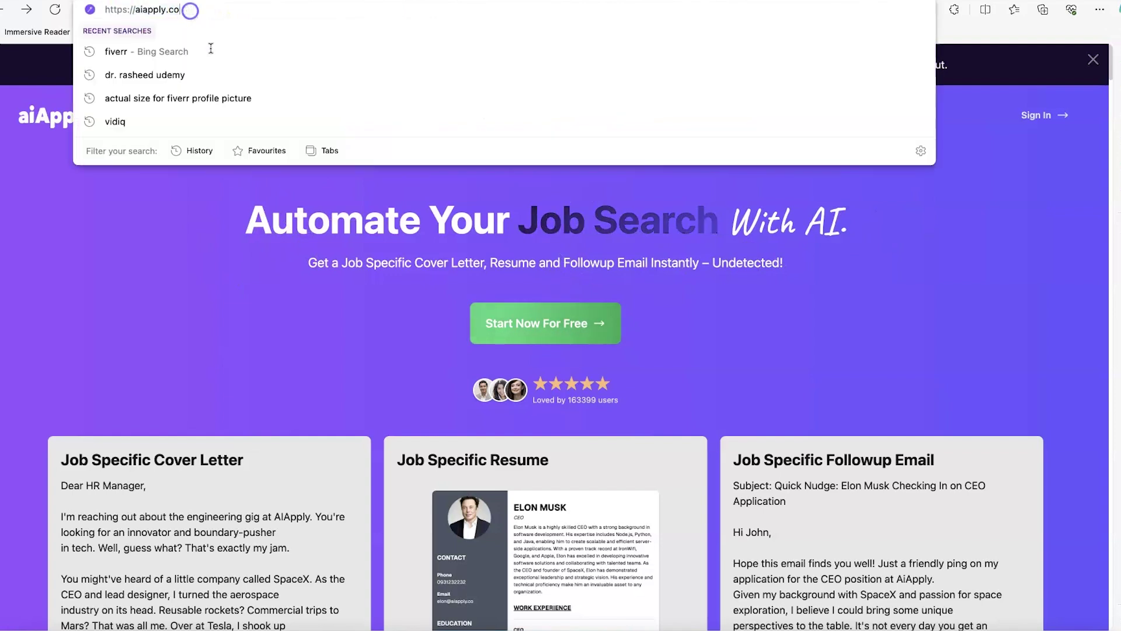
{"action": "left_click", "coordinate": [681, 304]}
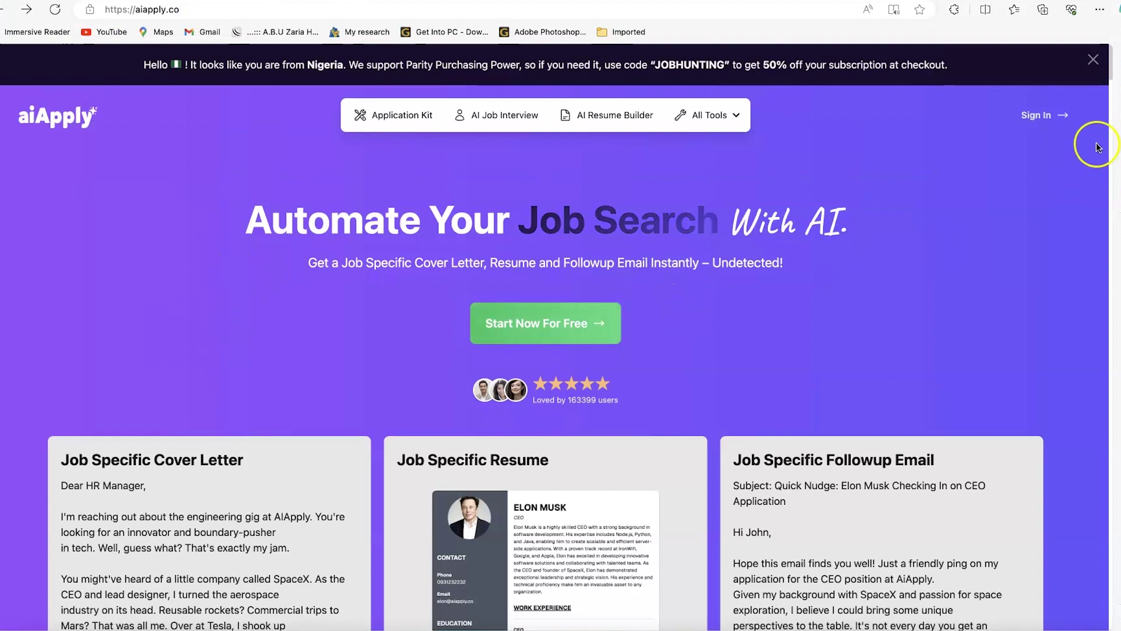
{"action": "left_click", "coordinate": [1051, 117]}
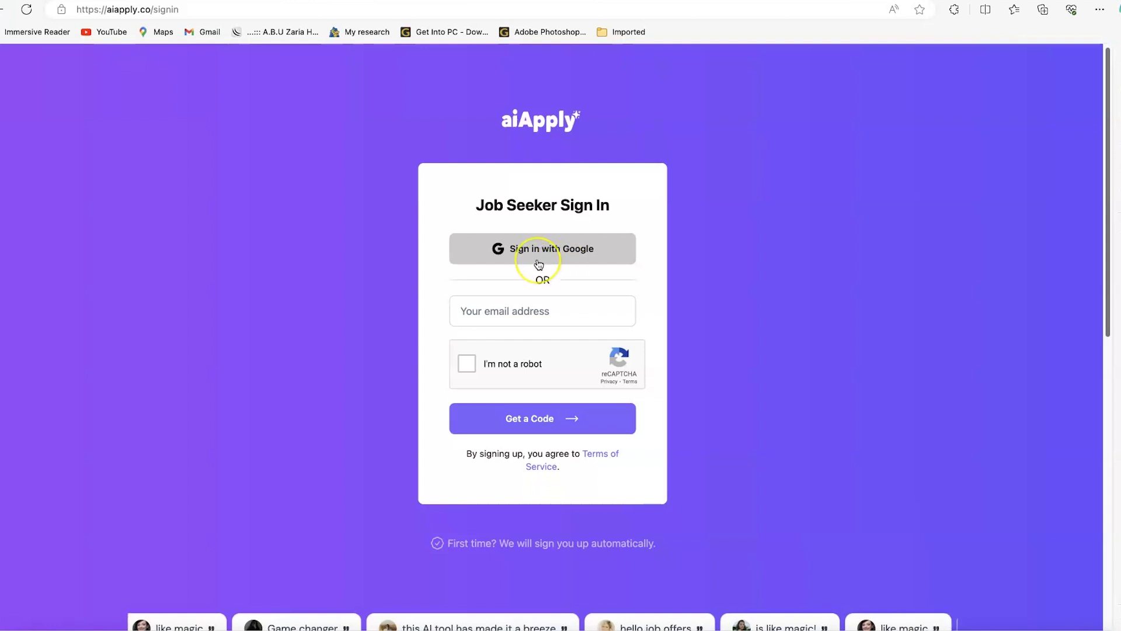
{"action": "left_click", "coordinate": [537, 265]}
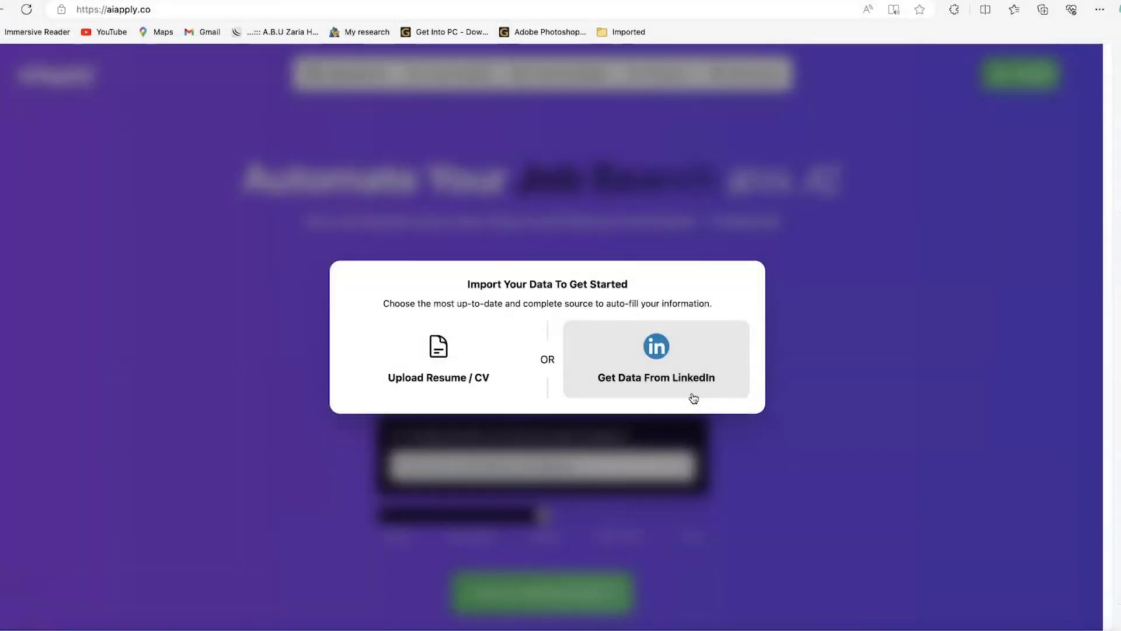
Step: Sign in with the chosen Google account to reach the Import Your Data prompt
{"action": "left_click", "coordinate": [576, 200]}
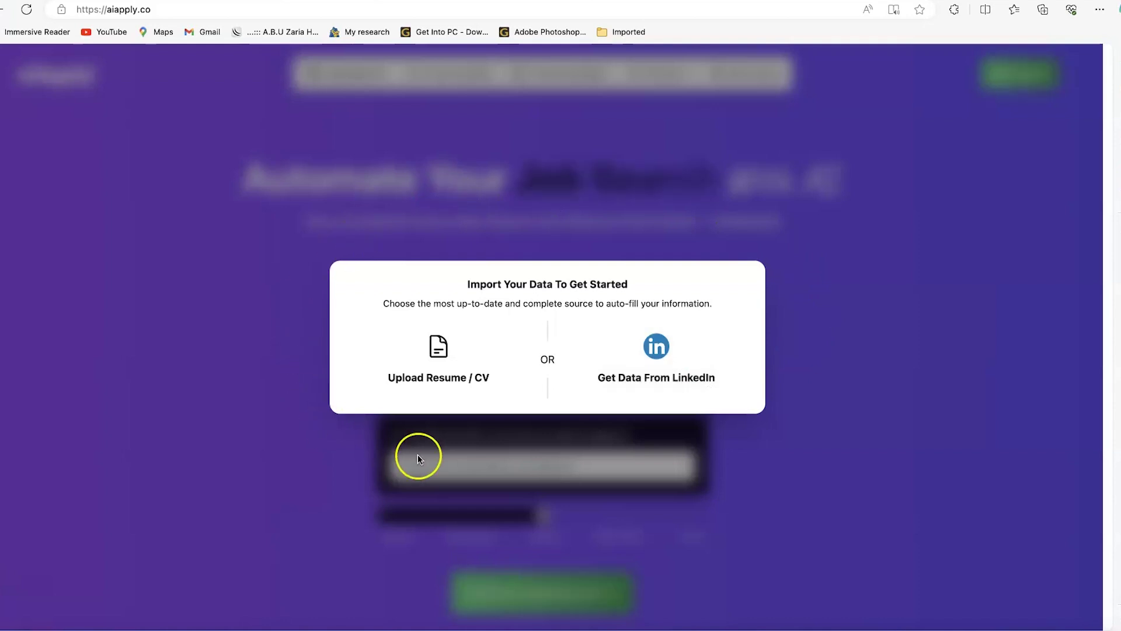
{"action": "left_click", "coordinate": [454, 366]}
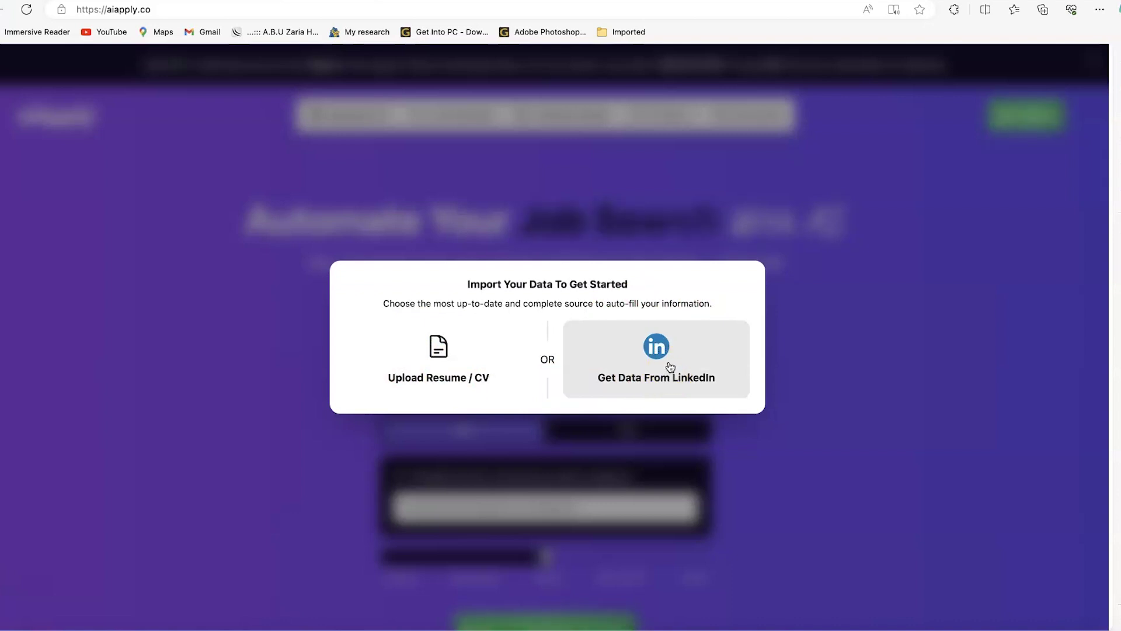
{"action": "left_click", "coordinate": [651, 366]}
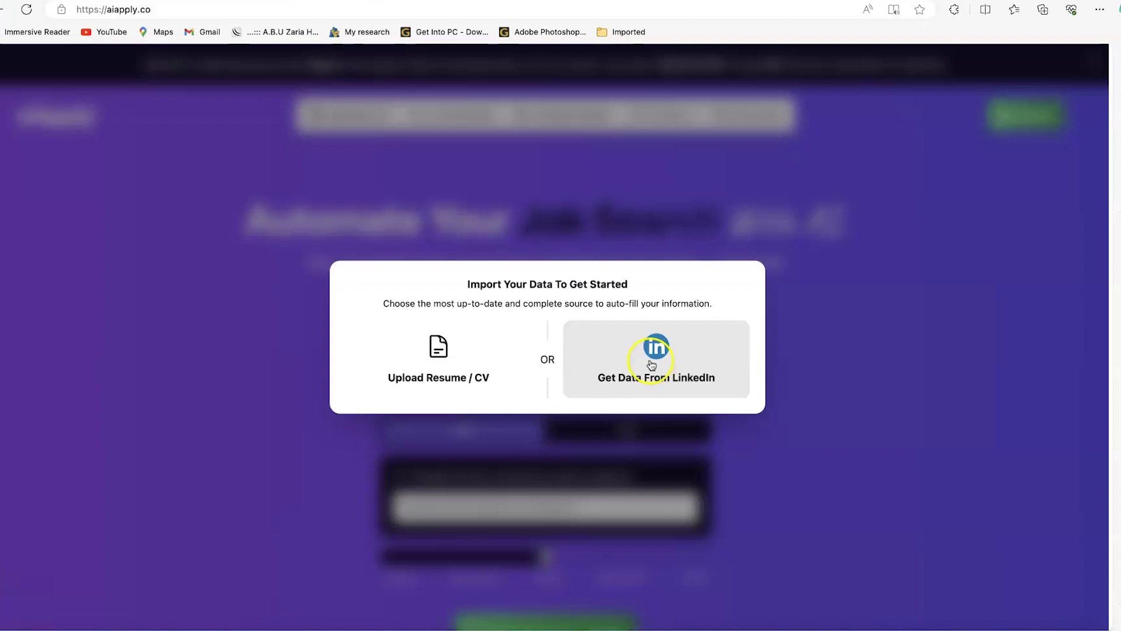
Step: Choose Upload Resume / CV and upload the CV file from the MY CV folder
{"action": "left_click", "coordinate": [456, 368]}
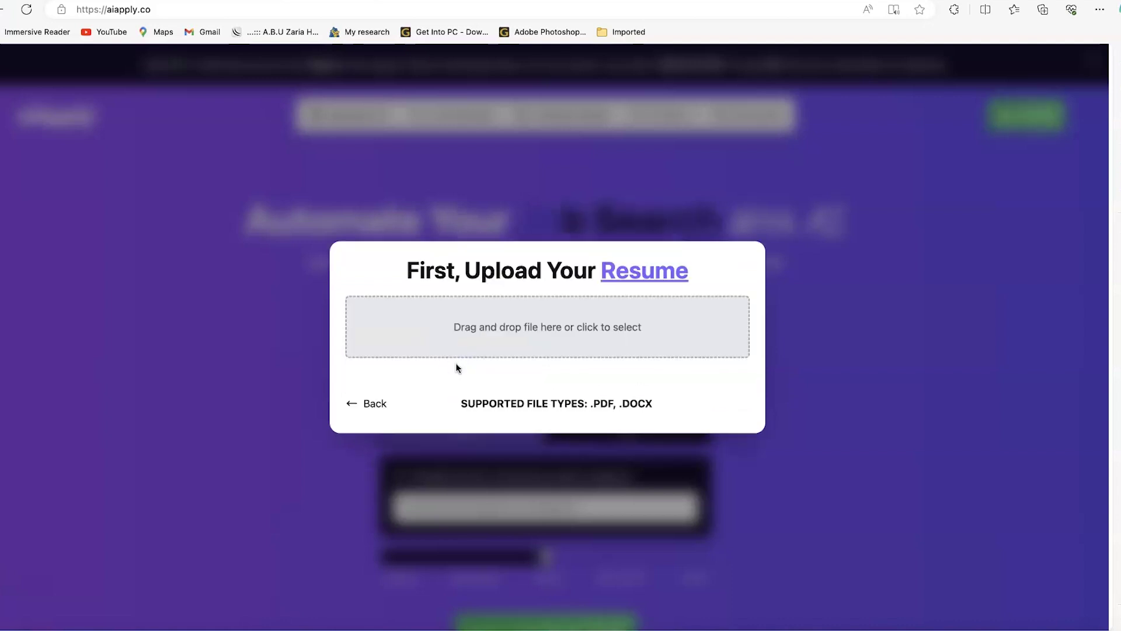
{"action": "left_click_drag", "start_coordinate": [599, 403], "coordinate": [671, 404]}
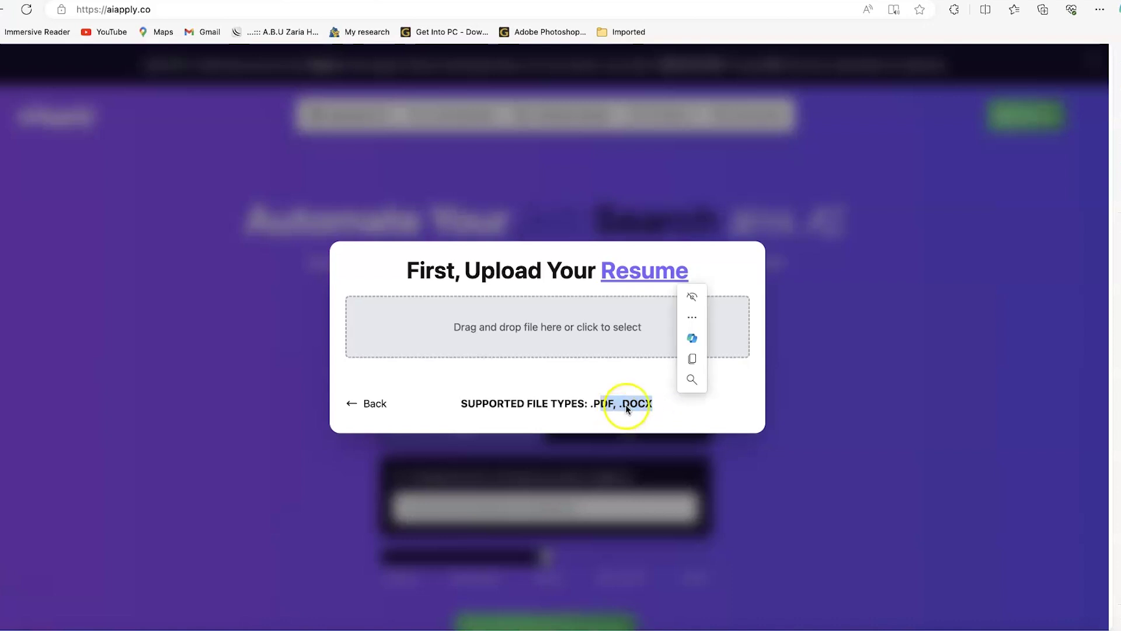
{"action": "left_click", "coordinate": [646, 401]}
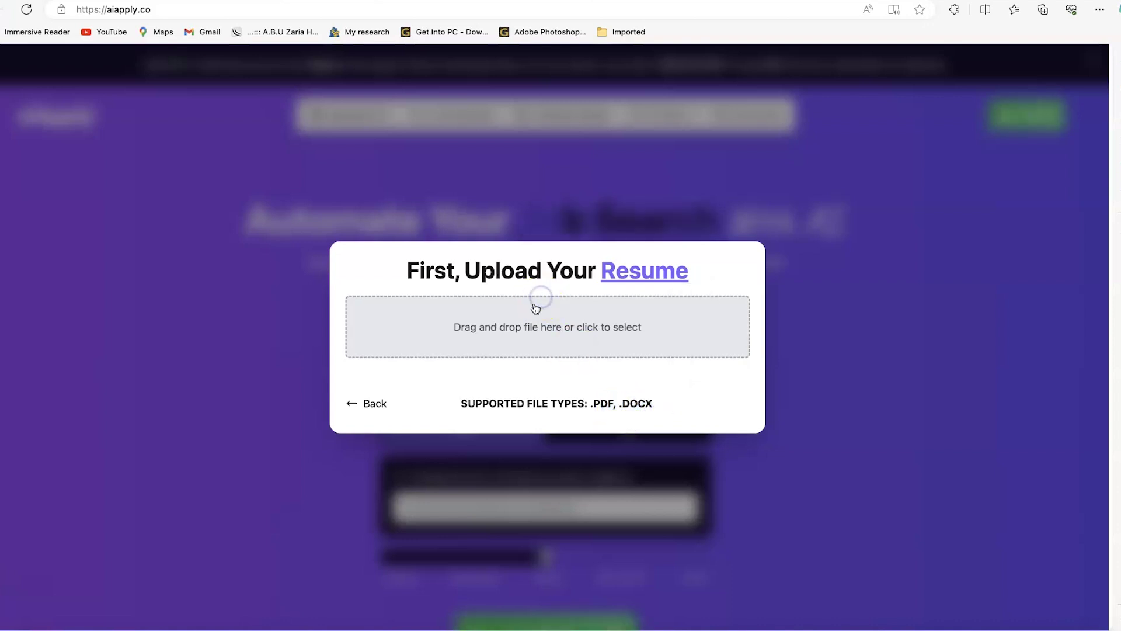
{"action": "left_click", "coordinate": [510, 331]}
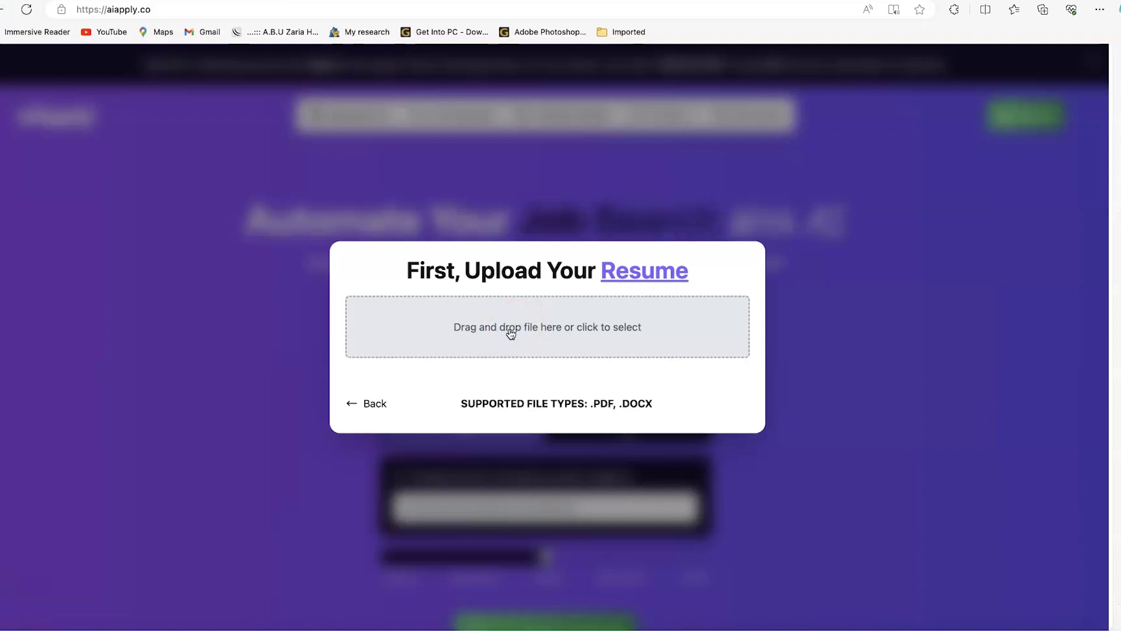
{"action": "left_click", "coordinate": [511, 333]}
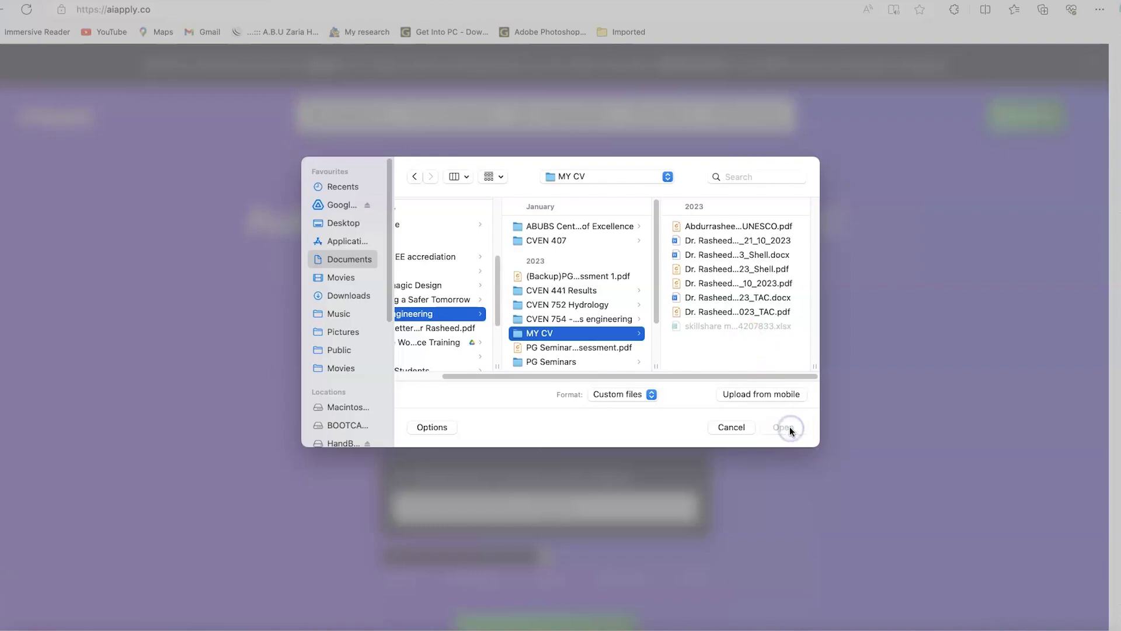
{"action": "key", "text": "Escape"}
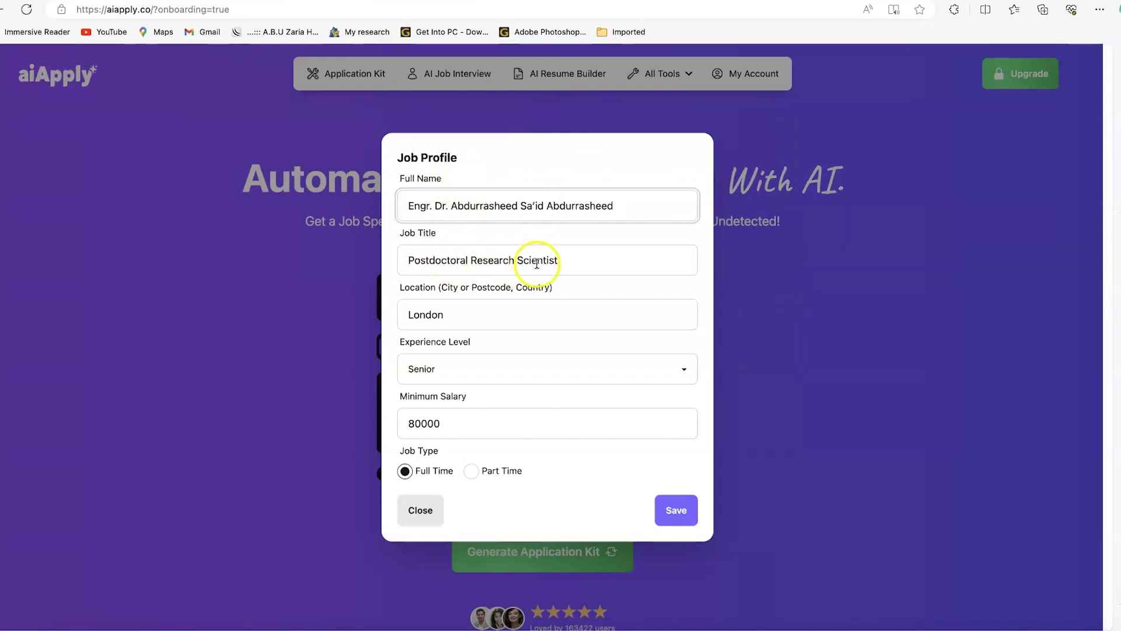
Step: Change the job location to Zaria Nigeria, keep Senior and Full Time, and save the profile
{"action": "left_click", "coordinate": [466, 316]}
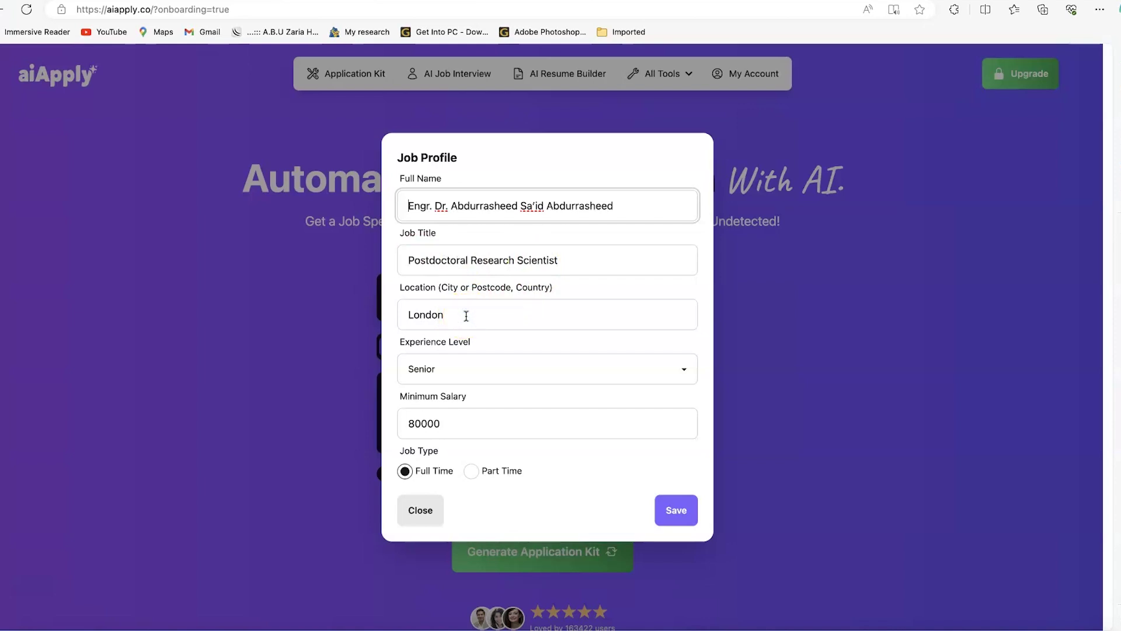
{"action": "key", "text": "ctrl+a"}
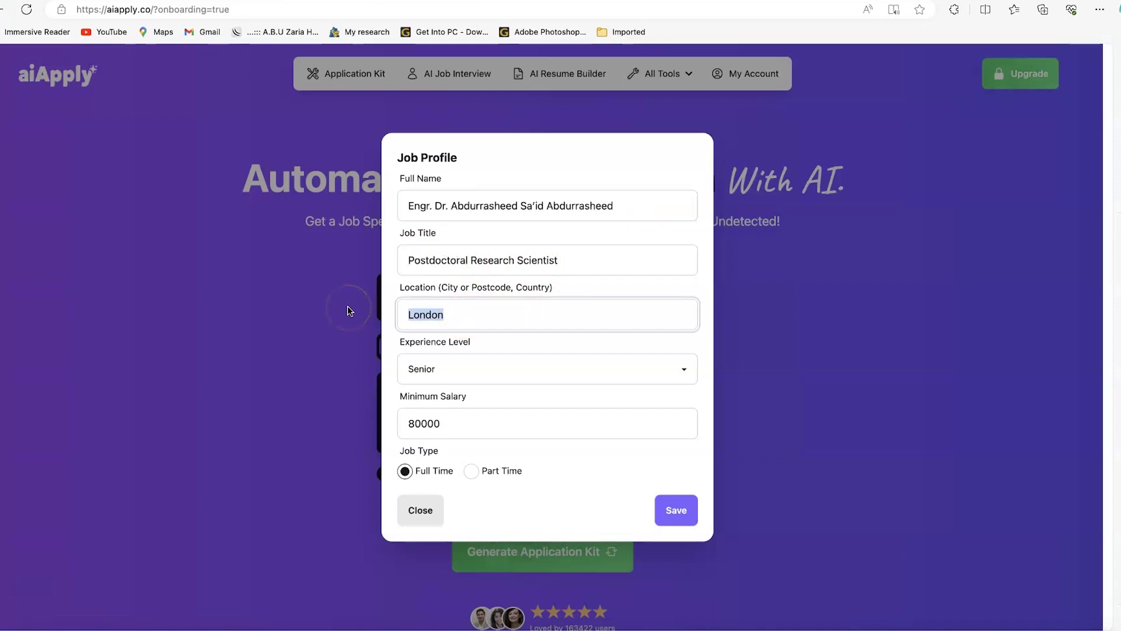
{"action": "type", "text": "Zaria"}
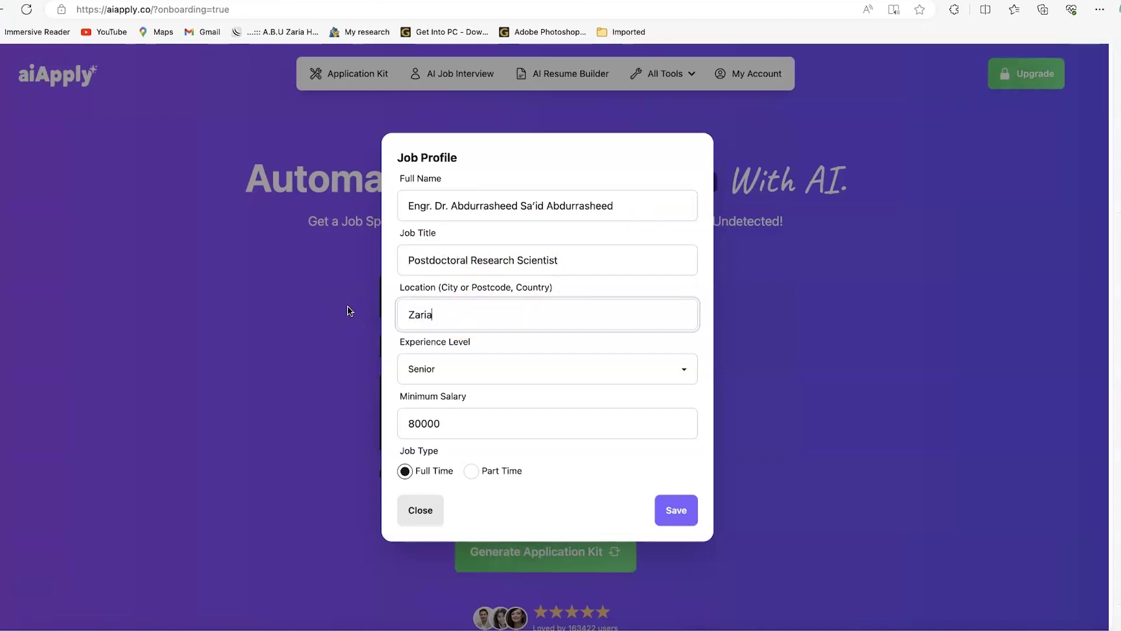
{"action": "type", "text": " Nigeria"}
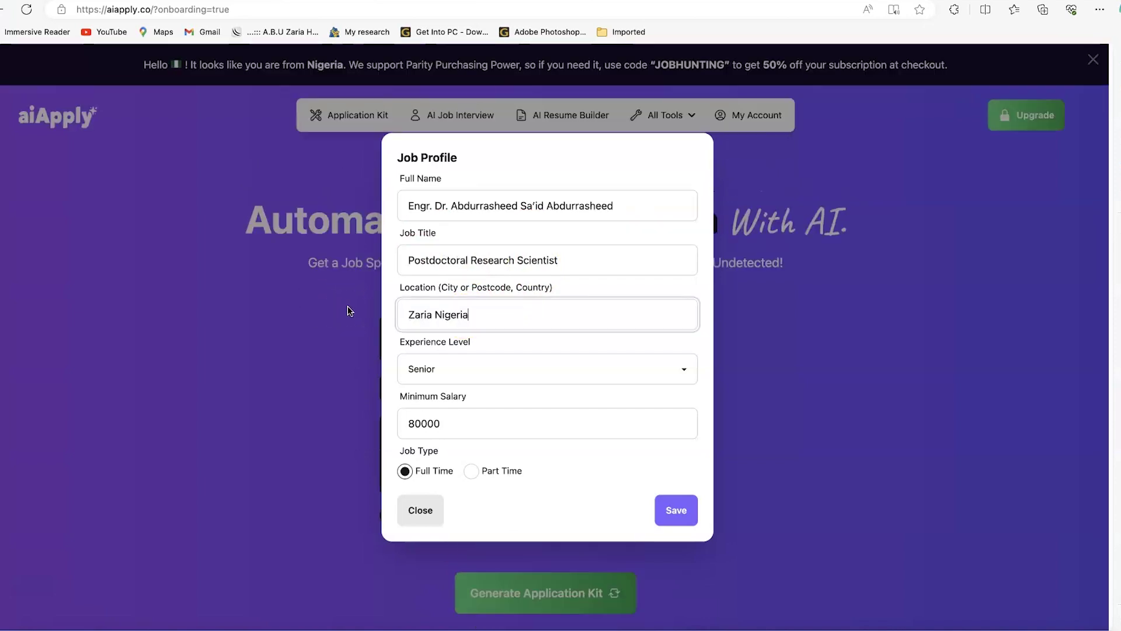
{"action": "left_click", "coordinate": [471, 376]}
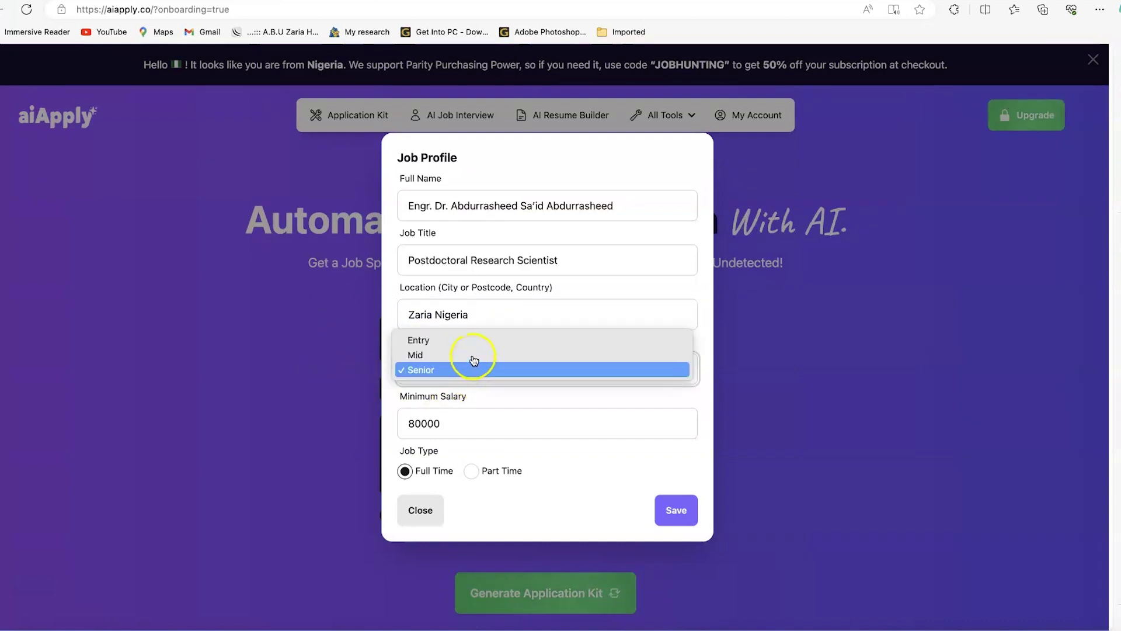
{"action": "left_click", "coordinate": [702, 343]}
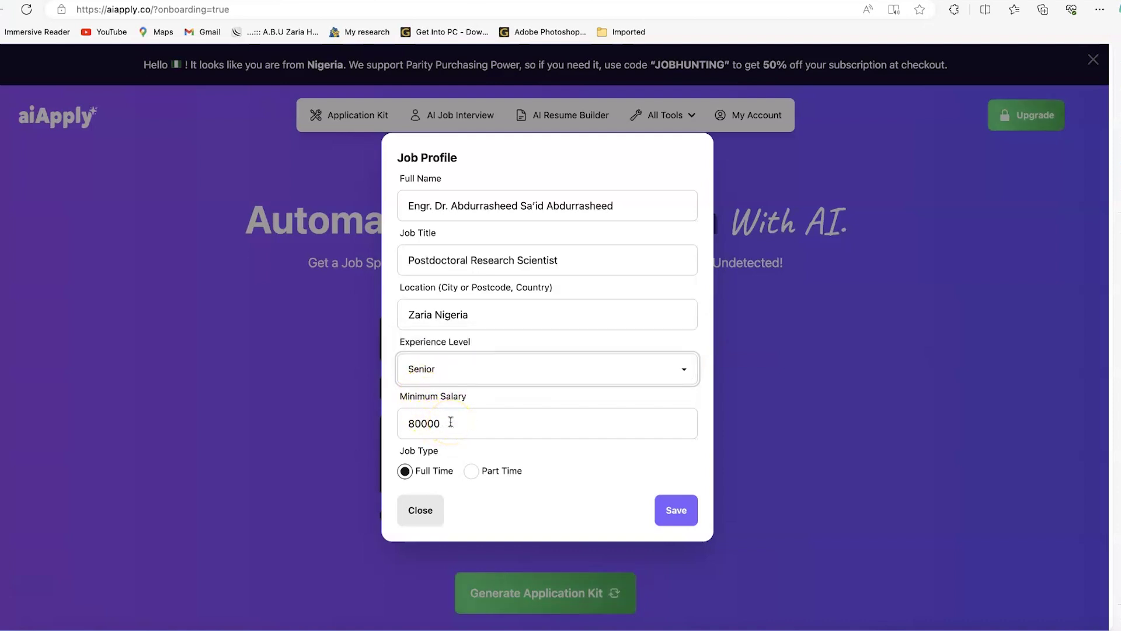
{"action": "left_click", "coordinate": [423, 423]}
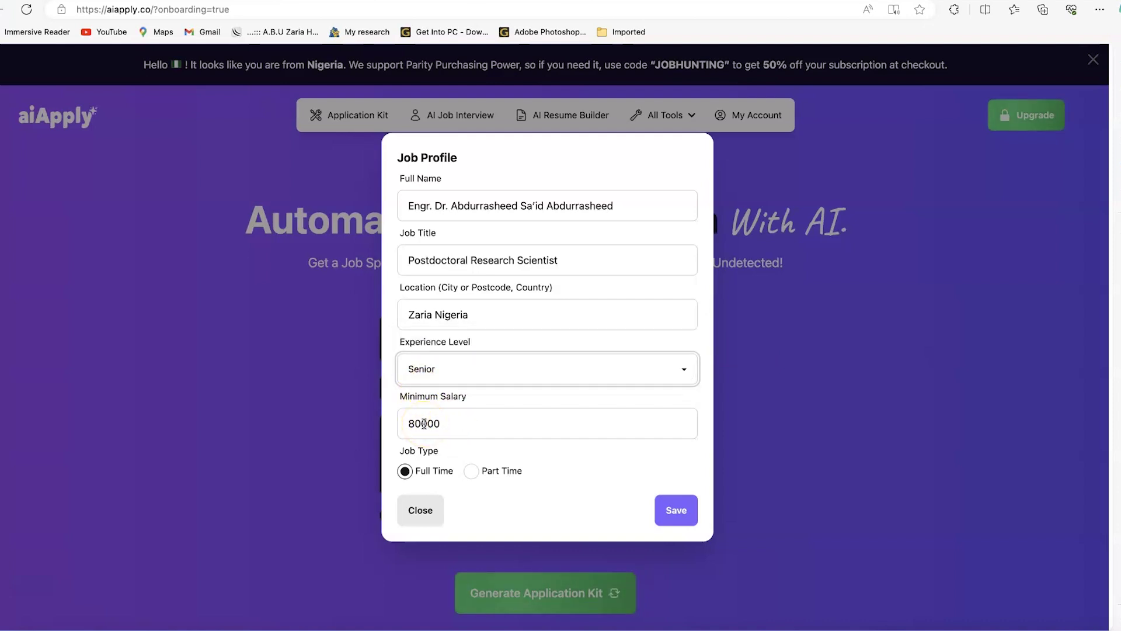
{"action": "left_click", "coordinate": [407, 471]}
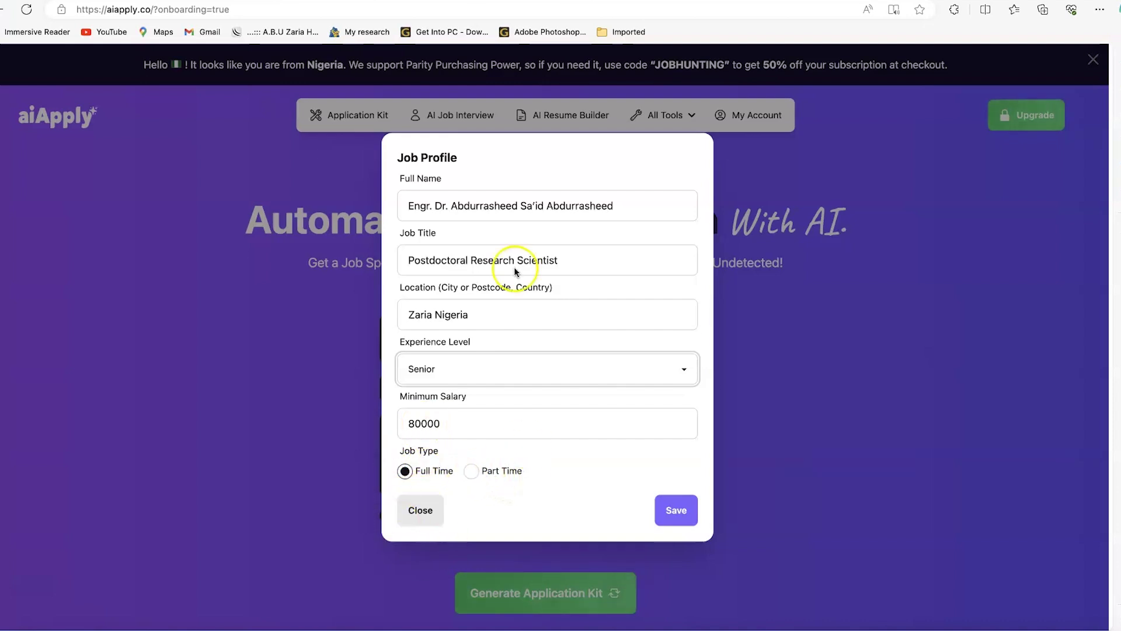
{"action": "left_click", "coordinate": [429, 511]}
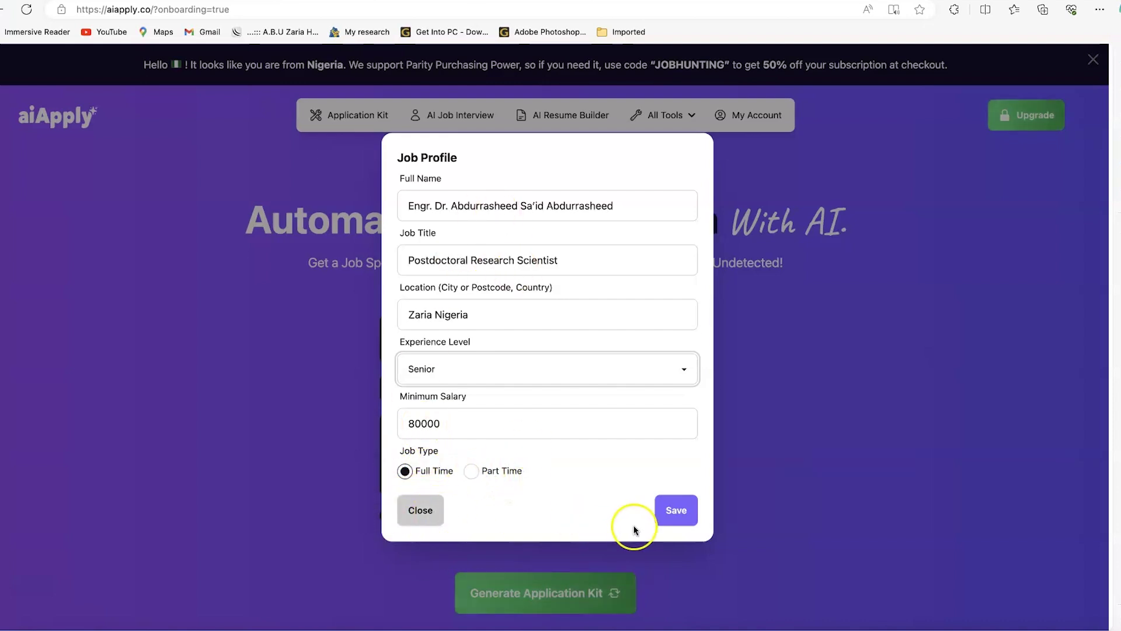
{"action": "left_click", "coordinate": [490, 204]}
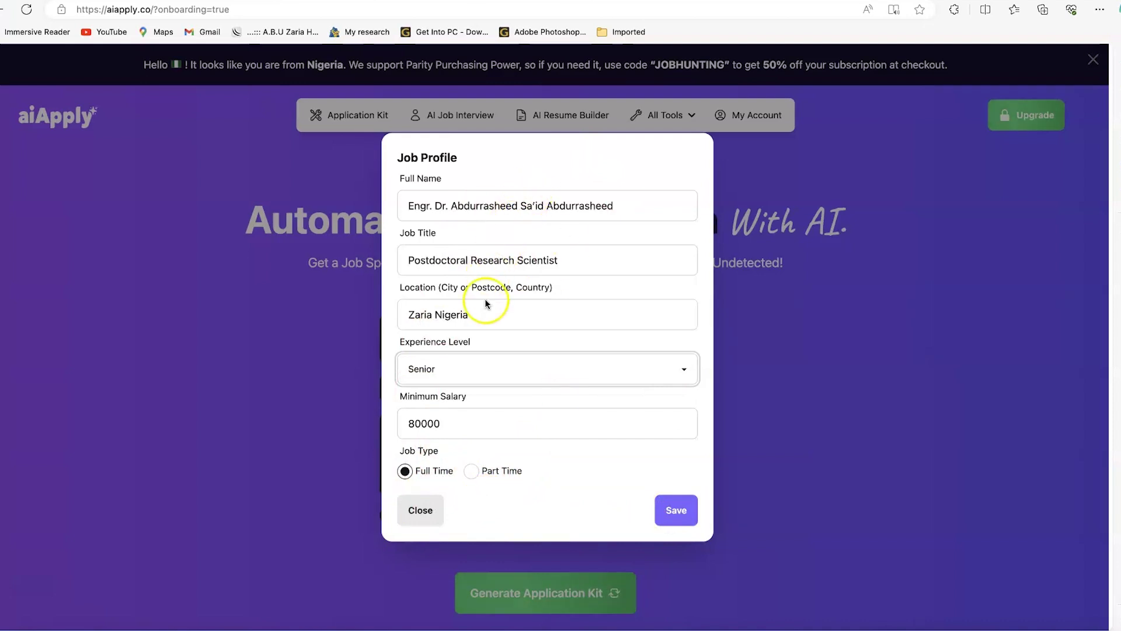
{"action": "left_click", "coordinate": [681, 514]}
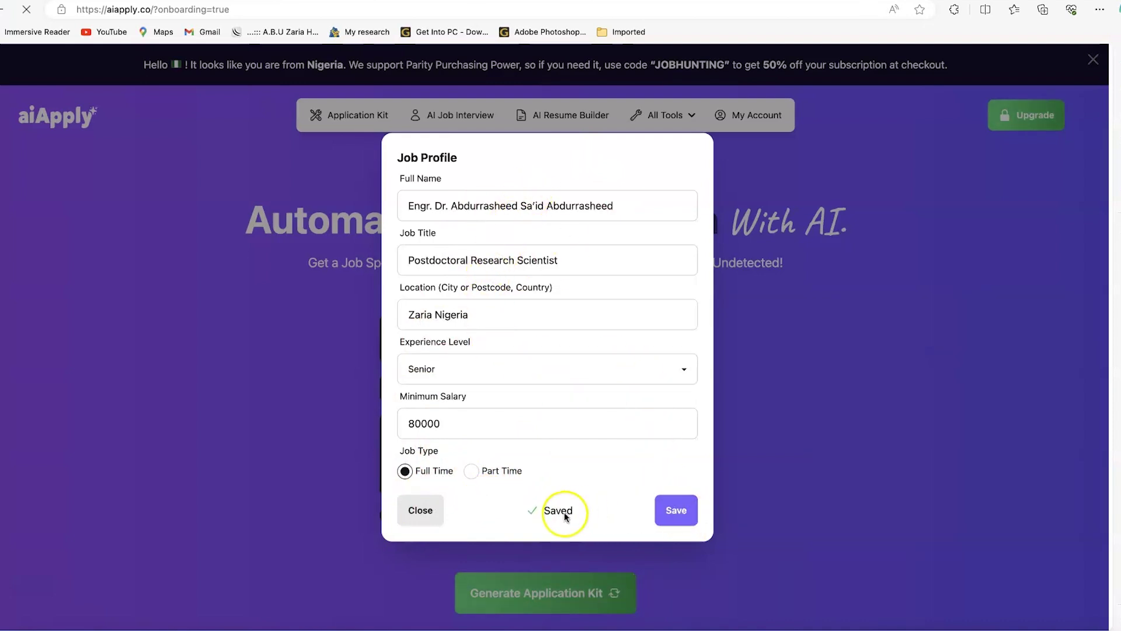
{"action": "left_click", "coordinate": [446, 515]}
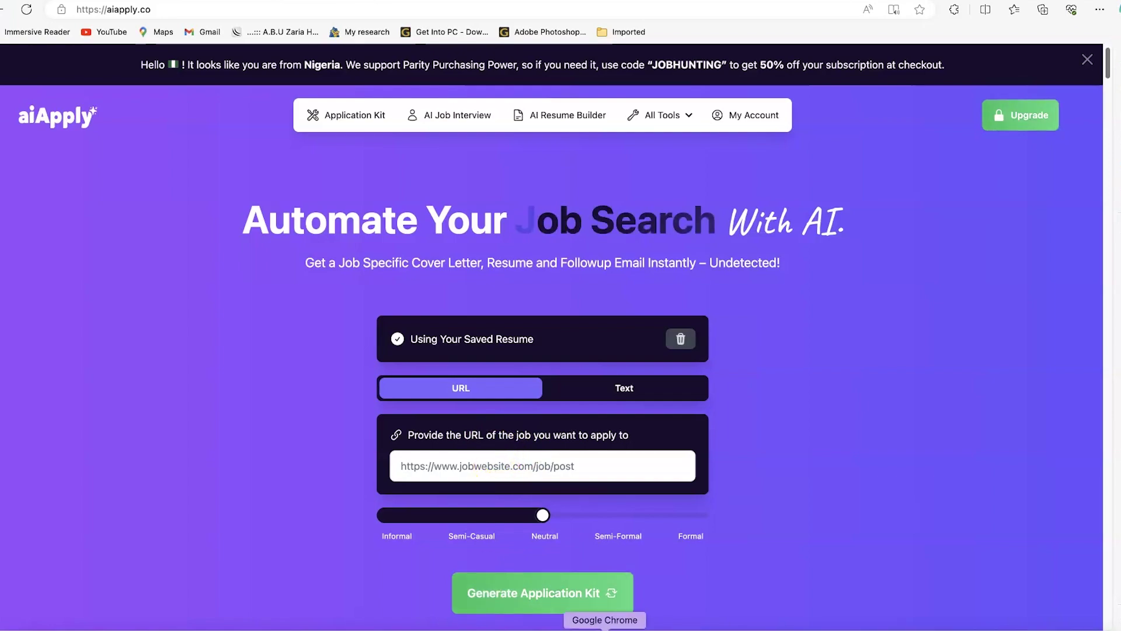
Step: Switch to the Chrome window showing the Jobberman Project Engineer listing
{"action": "left_click", "coordinate": [605, 627]}
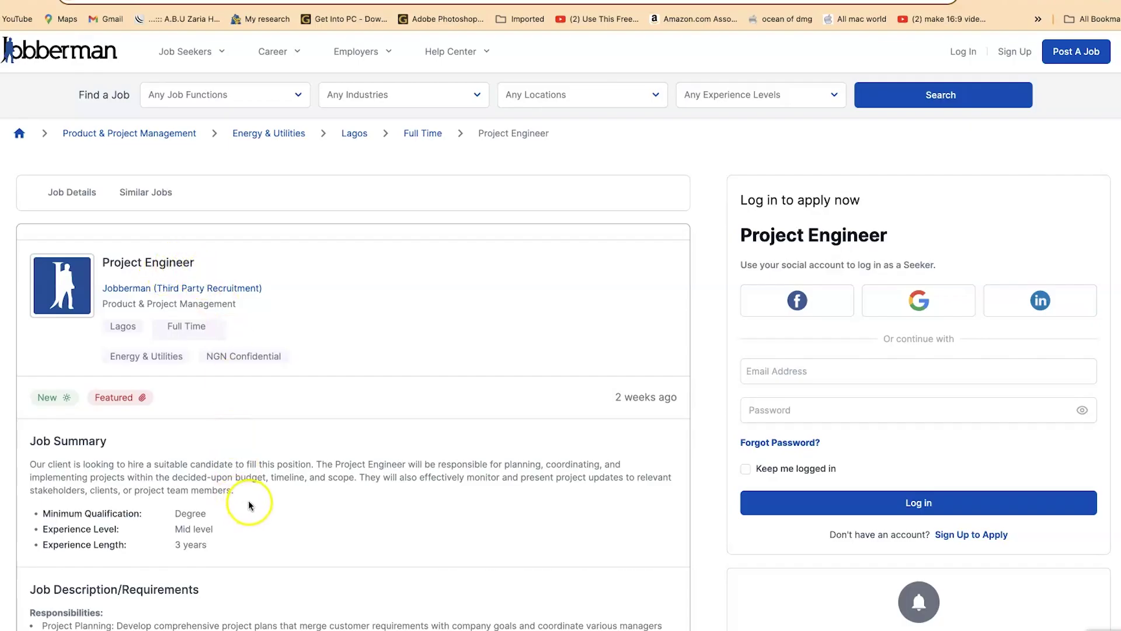
Step: Scroll through the Jobberman Project Engineer listing in Lagos to review it
{"action": "scroll", "coordinate": [250, 504], "scroll_direction": "down", "scroll_amount": 5}
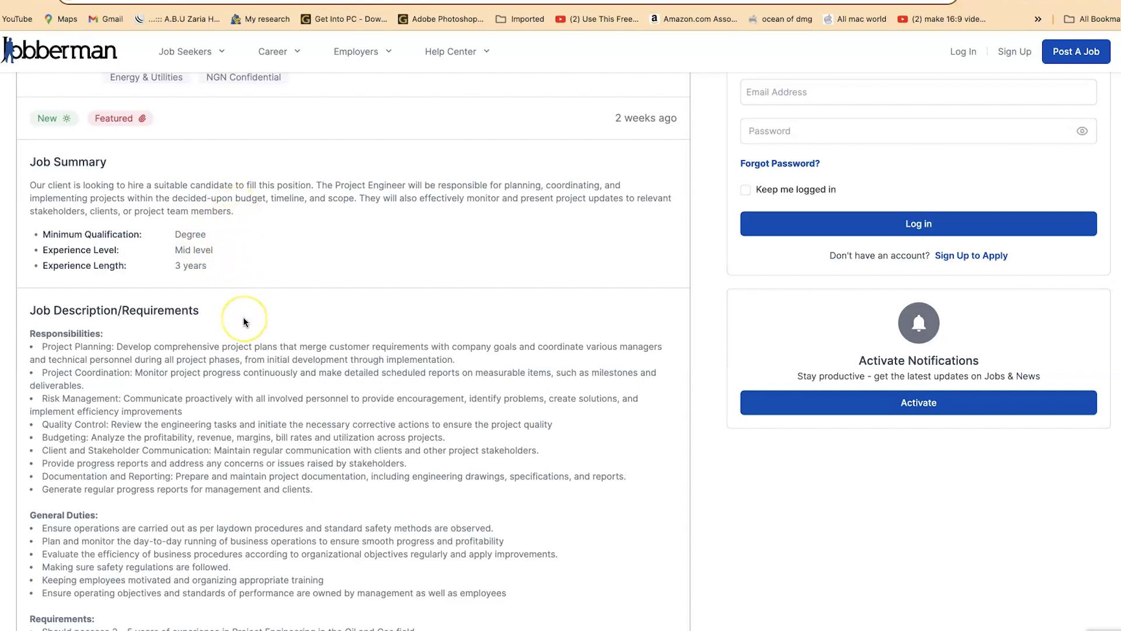
{"action": "scroll", "coordinate": [243, 321], "scroll_direction": "down", "scroll_amount": 7}
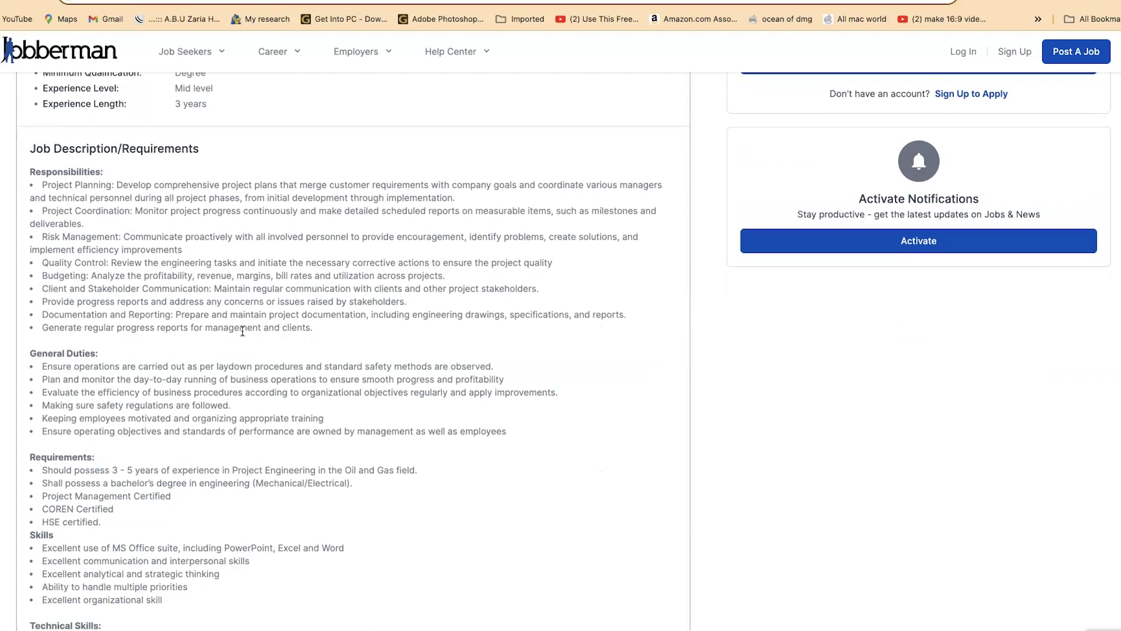
{"action": "scroll", "coordinate": [277, 324], "scroll_direction": "up", "scroll_amount": 6}
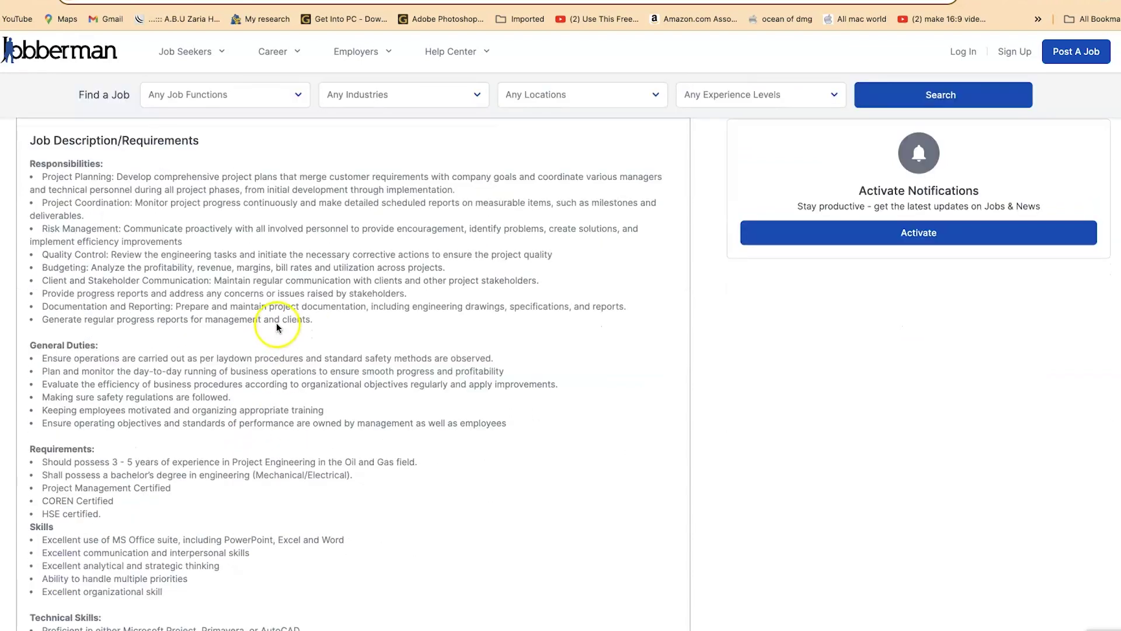
{"action": "scroll", "coordinate": [275, 315], "scroll_direction": "up", "scroll_amount": 6}
{"action": "scroll", "coordinate": [254, 421], "scroll_direction": "down", "scroll_amount": 8}
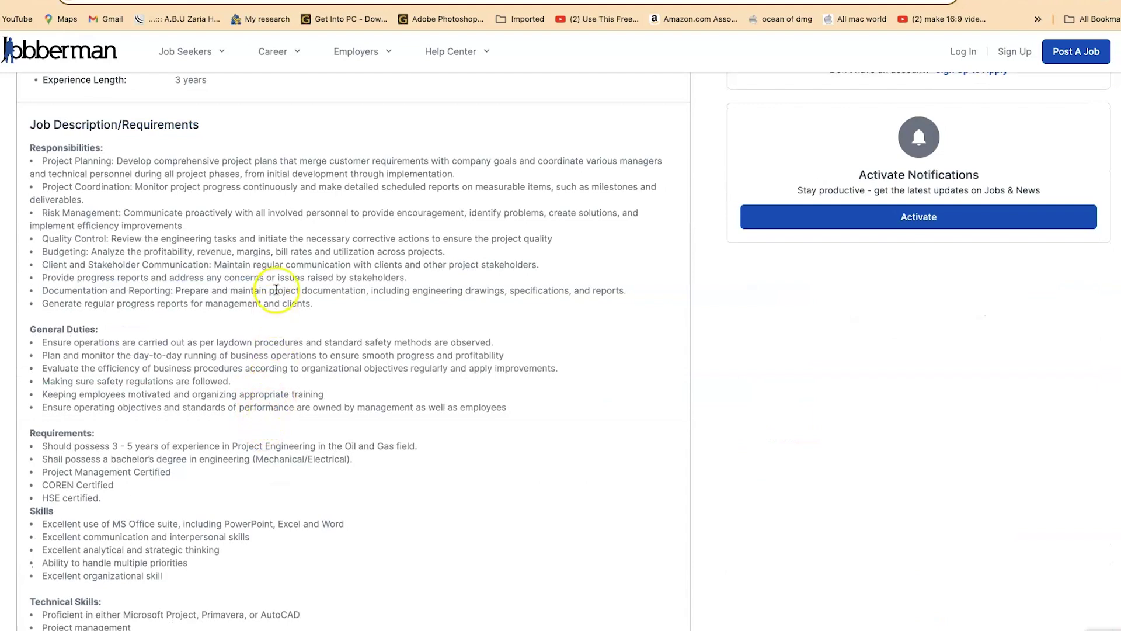
{"action": "scroll", "coordinate": [276, 289], "scroll_direction": "up", "scroll_amount": 7}
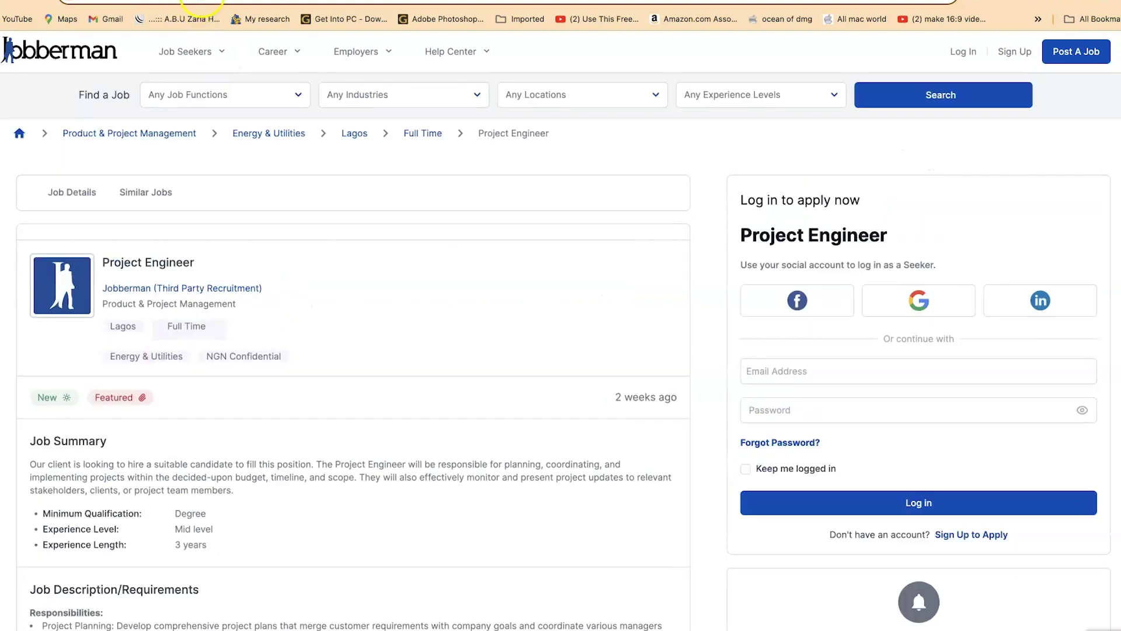
{"action": "mouse_move", "coordinate": [216, 27]}
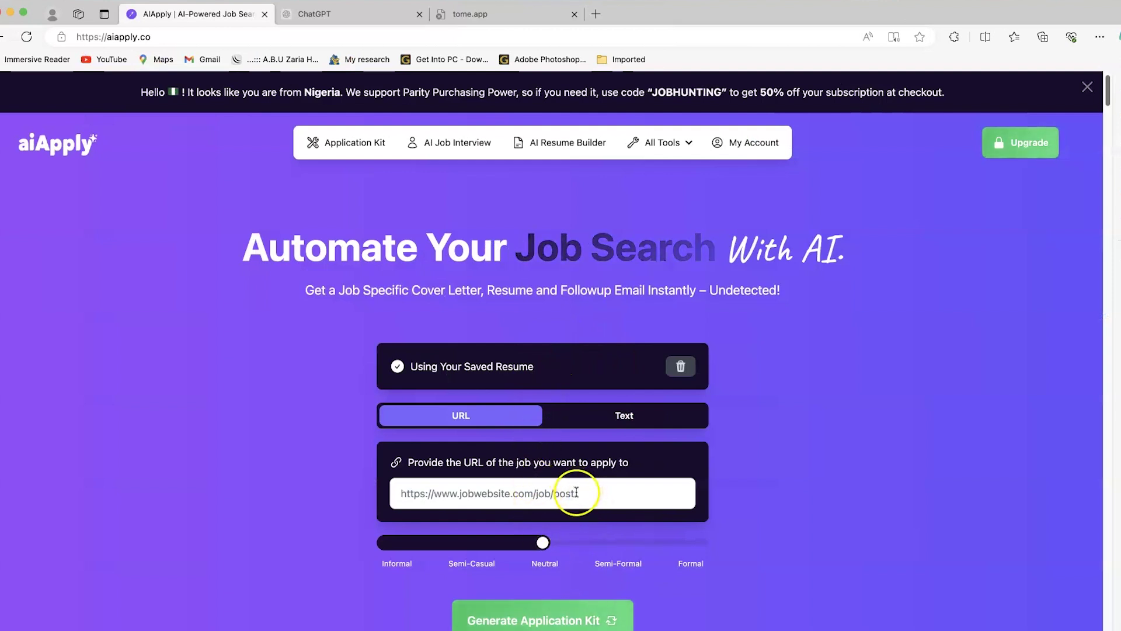
Step: Paste the Jobberman job link as the job URL and generate the application kit
{"action": "type", "text": "https://www.jobberman.com/listings/project-engineer-d7k6j0"}
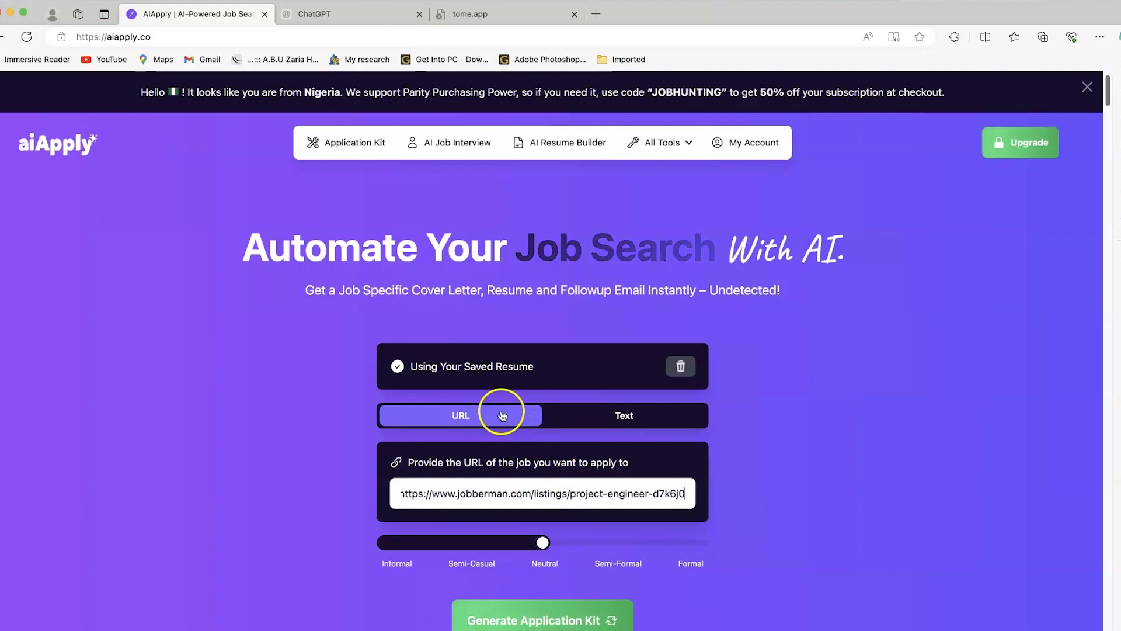
{"action": "left_click", "coordinate": [618, 421]}
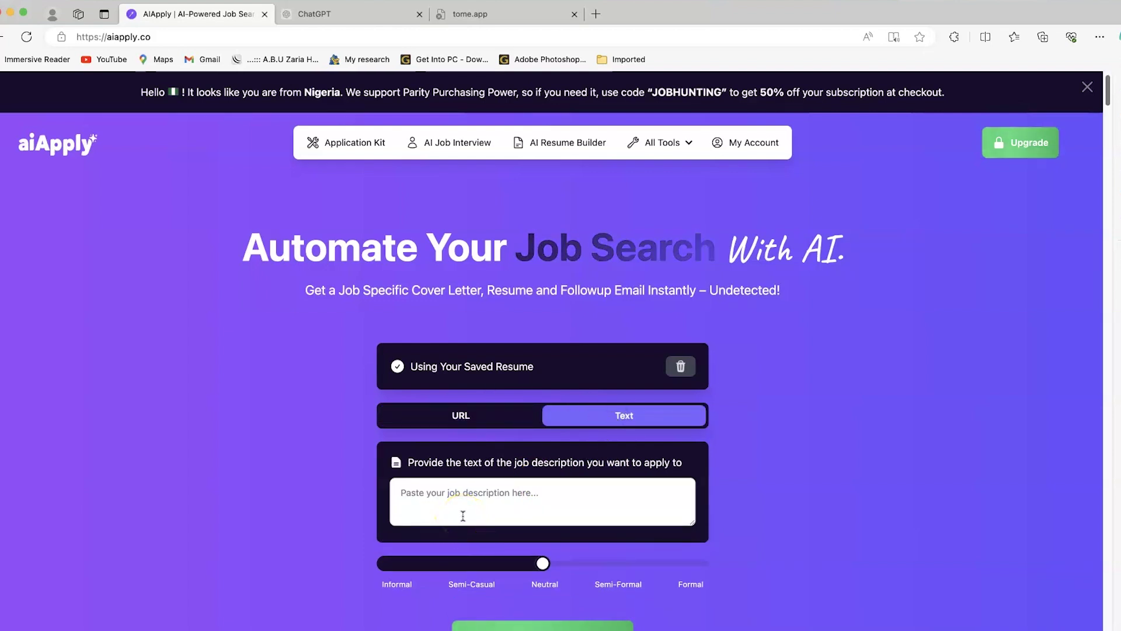
{"action": "left_click", "coordinate": [481, 425]}
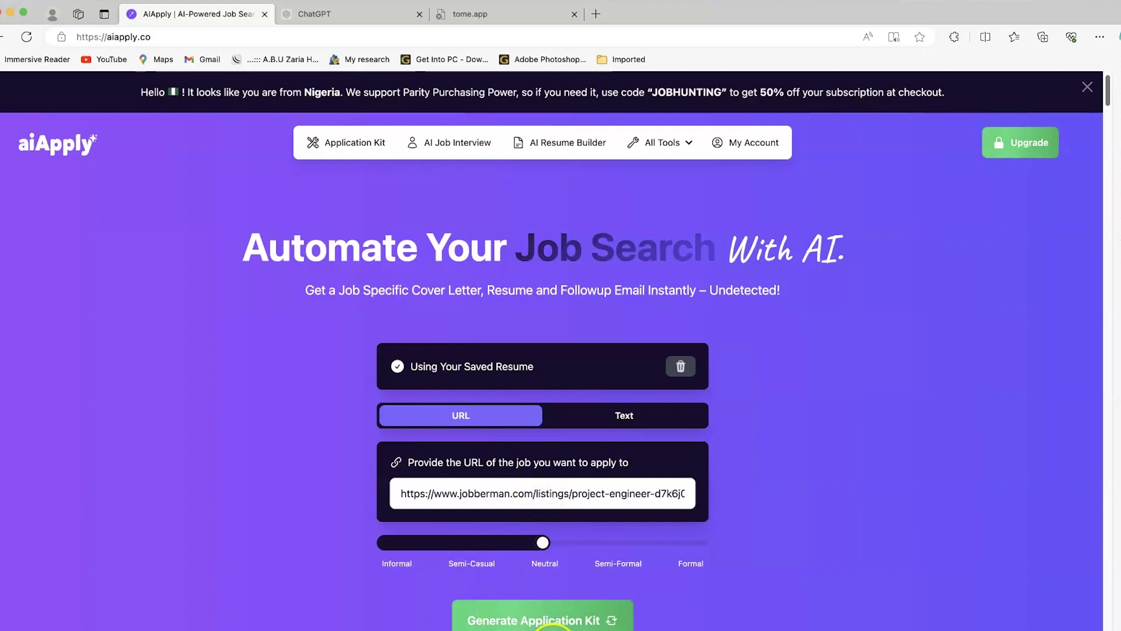
{"action": "left_click", "coordinate": [552, 623]}
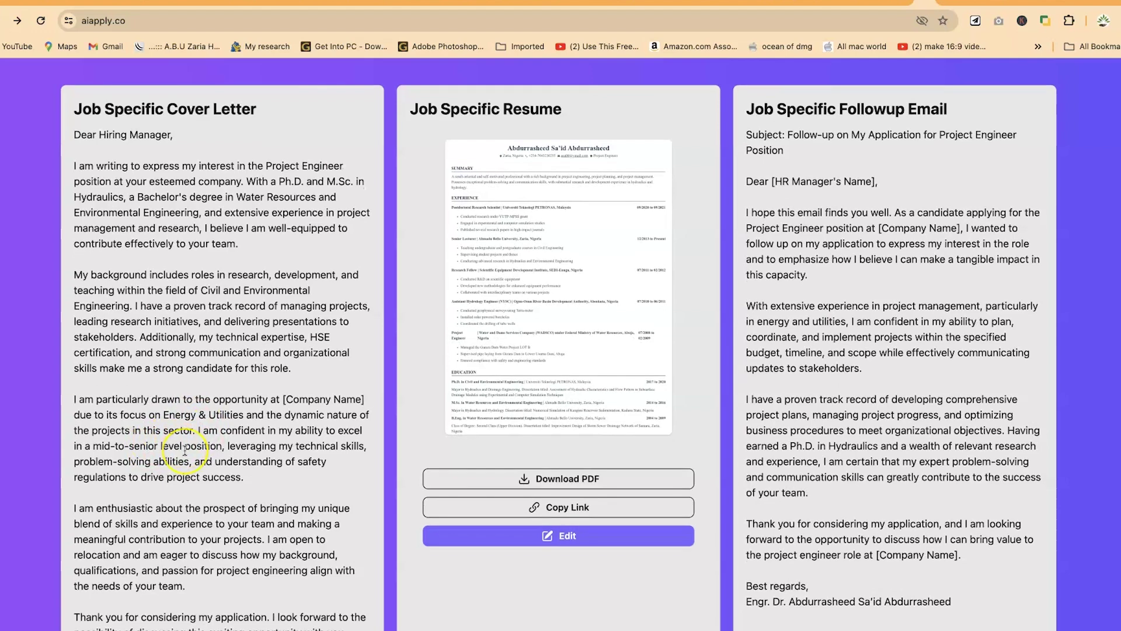
Step: Scroll through the generated cover letter, tailored resume preview and follow-up email
{"action": "scroll", "coordinate": [185, 450], "scroll_direction": "down", "scroll_amount": 1}
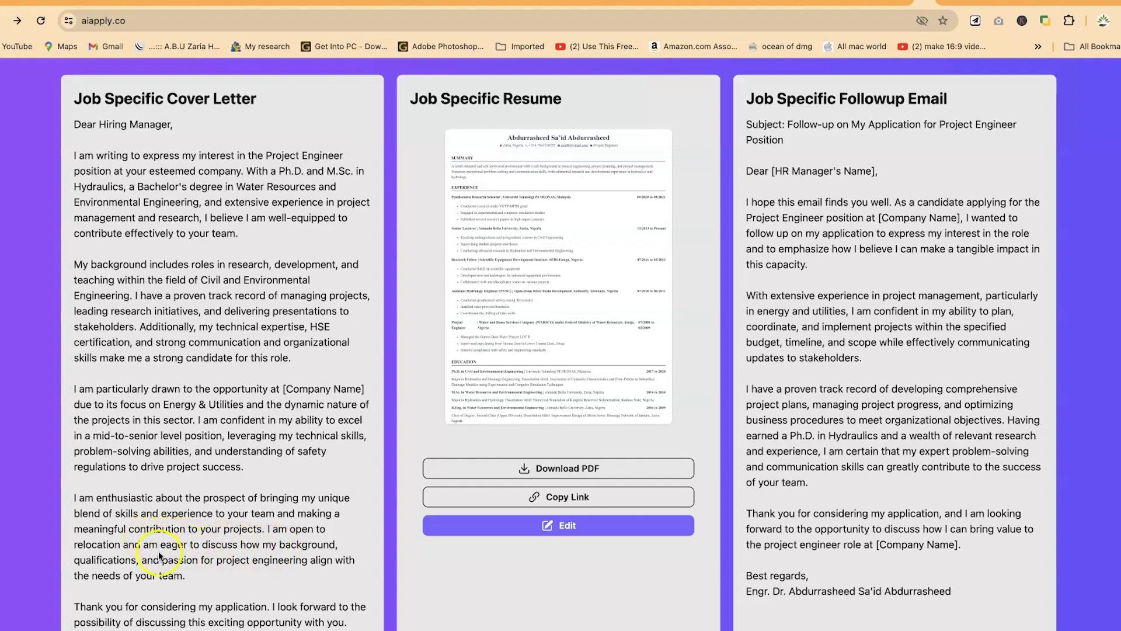
{"action": "scroll", "coordinate": [159, 551], "scroll_direction": "down", "scroll_amount": 3}
{"action": "scroll", "coordinate": [172, 375], "scroll_direction": "up", "scroll_amount": 7}
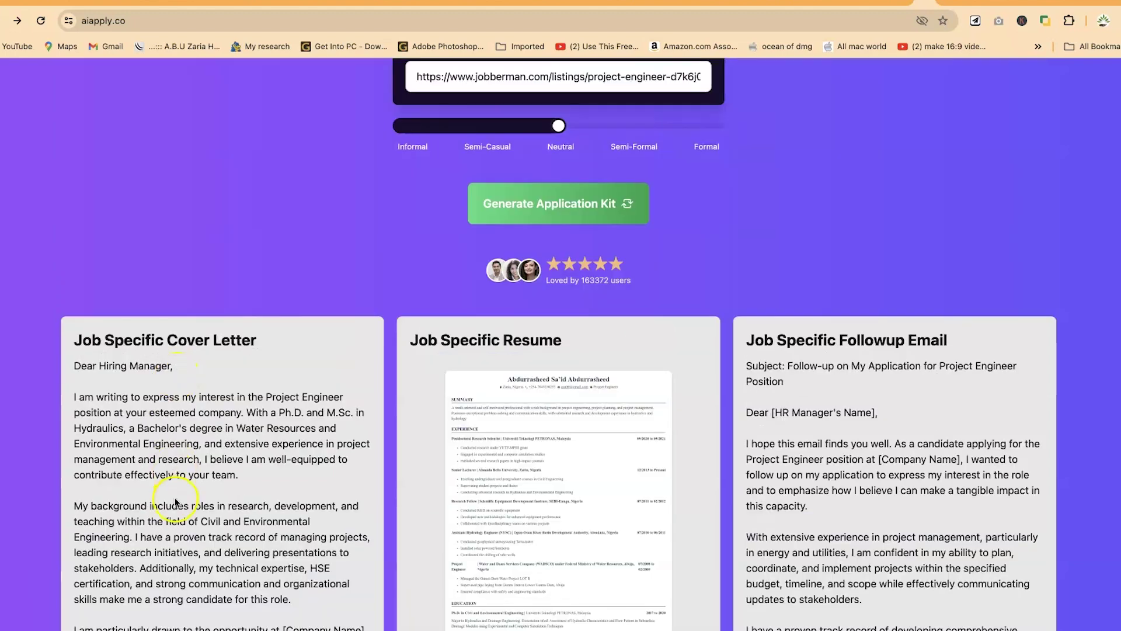
{"action": "scroll", "coordinate": [175, 500], "scroll_direction": "down", "scroll_amount": 3}
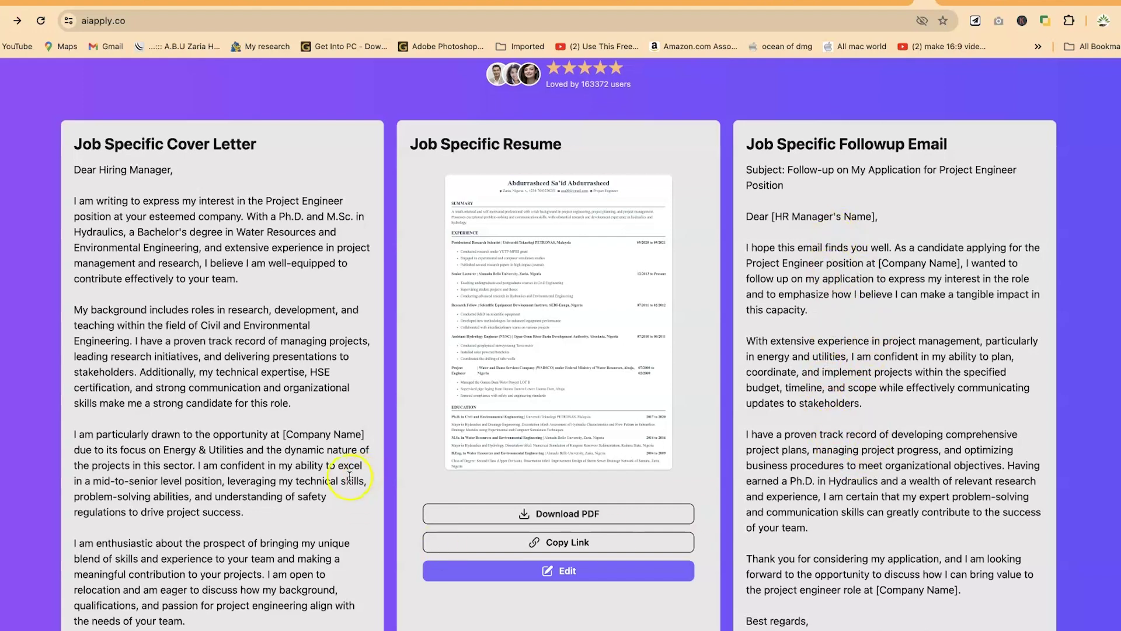
{"action": "scroll", "coordinate": [350, 478], "scroll_direction": "down", "scroll_amount": 3}
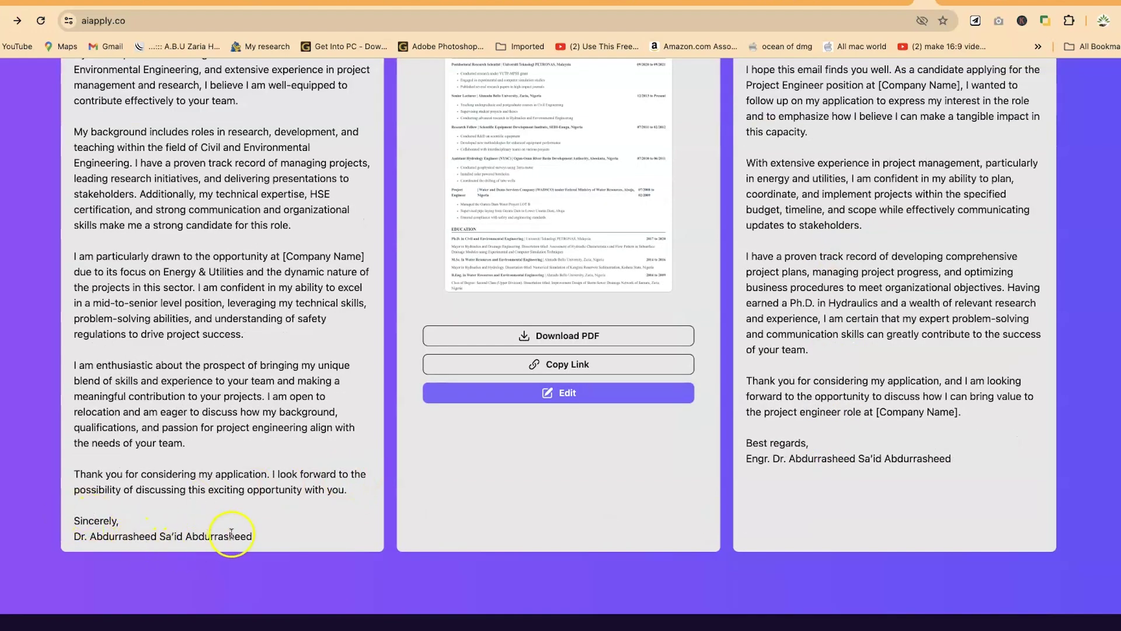
{"action": "scroll", "coordinate": [372, 451], "scroll_direction": "up", "scroll_amount": 1}
Step: Copy the tailored resume's share link, then download the resume as a 99.3 KB PDF
{"action": "scroll", "coordinate": [526, 408], "scroll_direction": "up", "scroll_amount": 5}
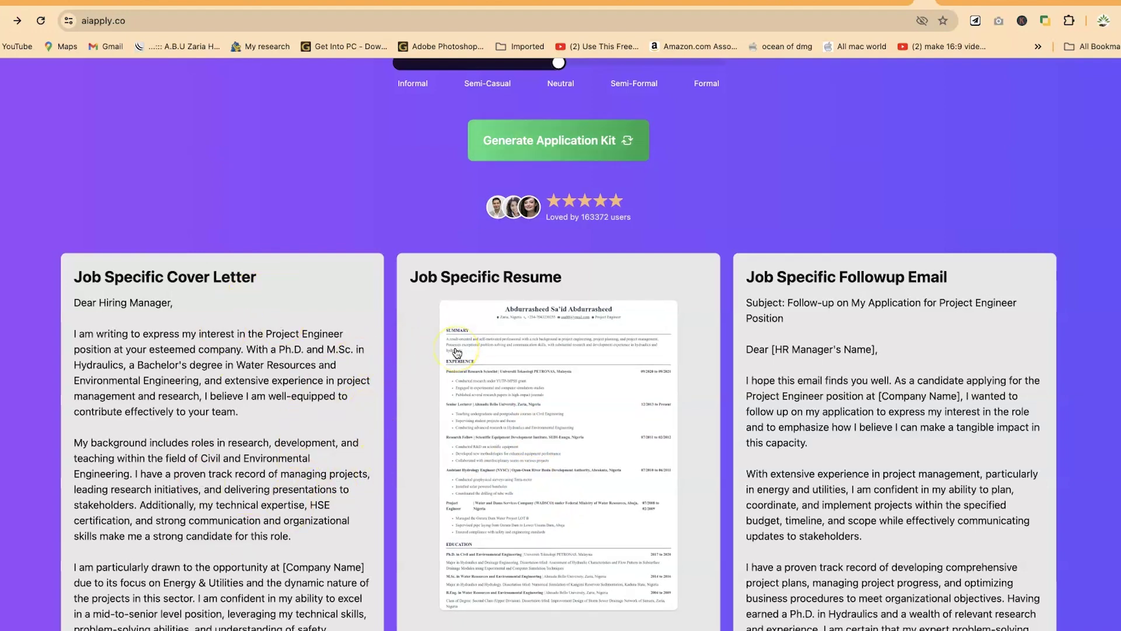
{"action": "scroll", "coordinate": [503, 397], "scroll_direction": "down", "scroll_amount": 2}
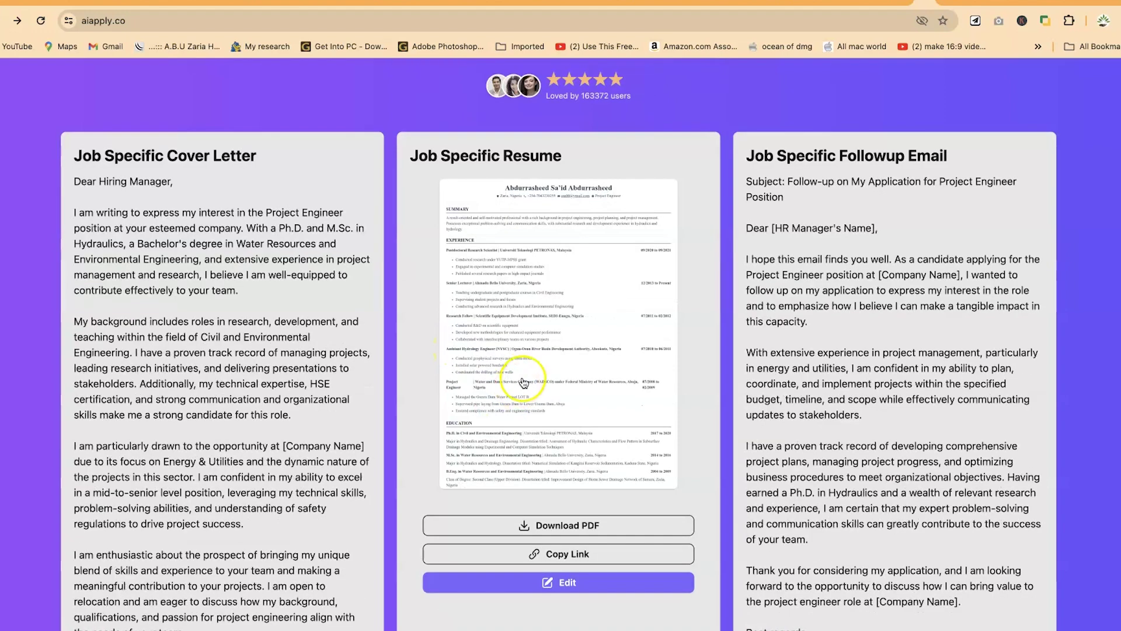
{"action": "left_click", "coordinate": [588, 558]}
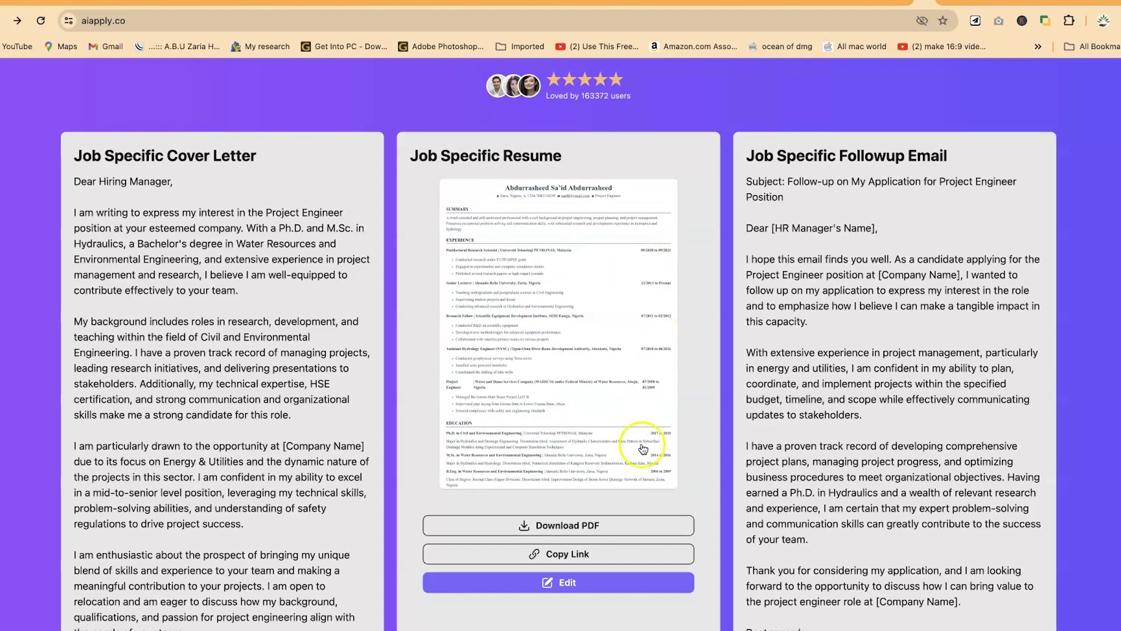
{"action": "left_click", "coordinate": [570, 525]}
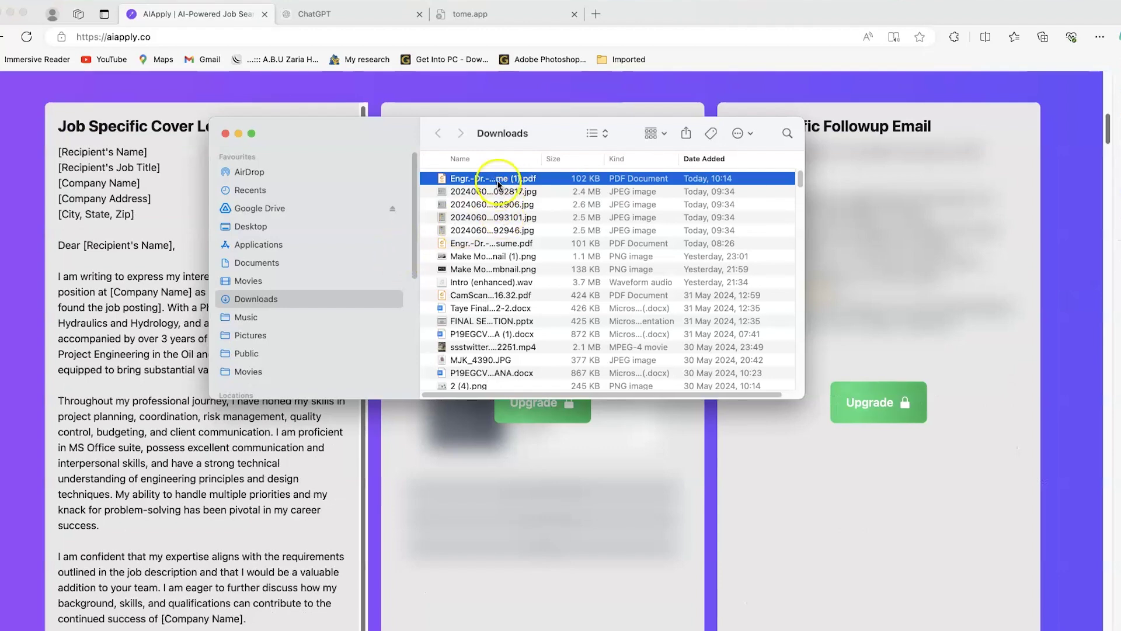
Step: Open the downloaded resume PDF from Downloads in Foxit PDF Reader
{"action": "left_click", "coordinate": [498, 182]}
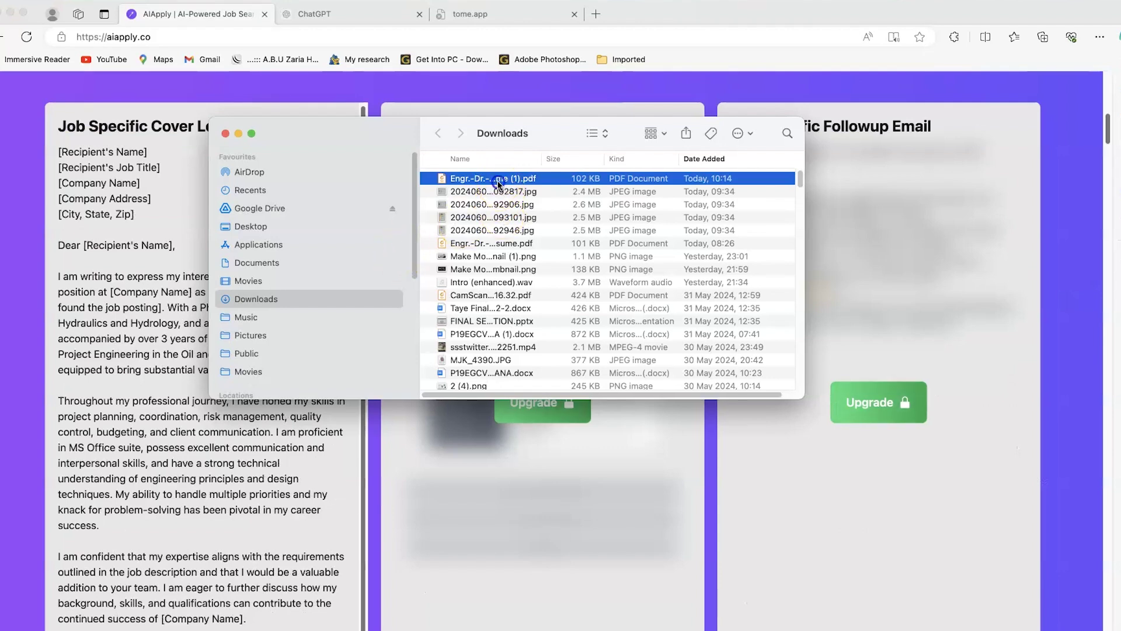
{"action": "double_click", "coordinate": [498, 182]}
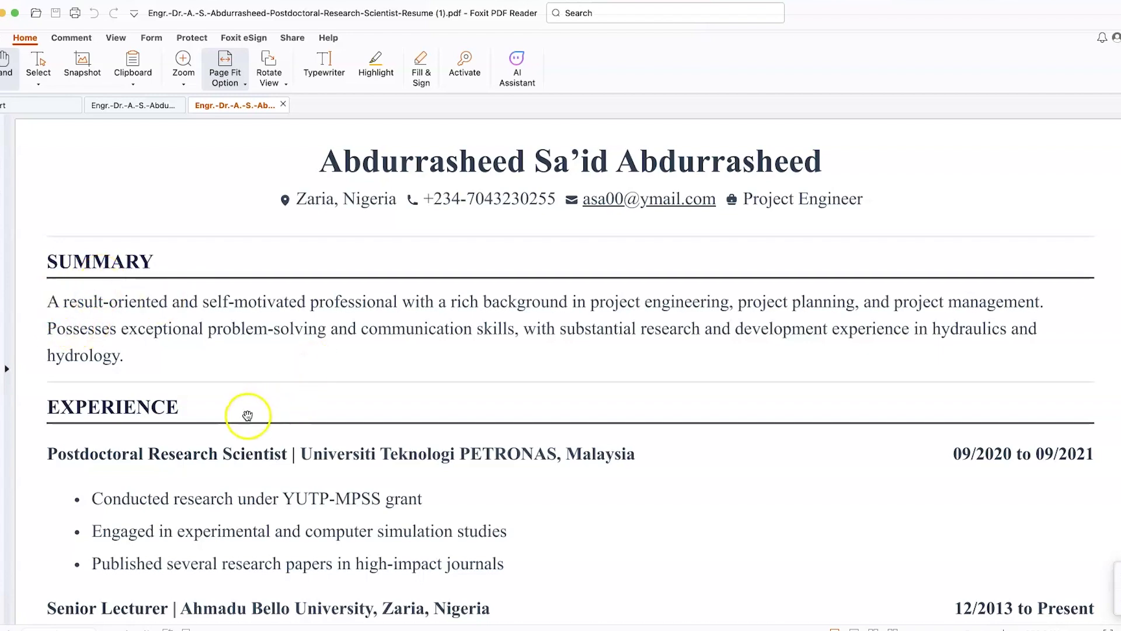
Step: Scroll the downloaded resume PDF in Foxit from the Summary down through the Skills section
{"action": "scroll", "coordinate": [213, 323], "scroll_direction": "down", "scroll_amount": 5}
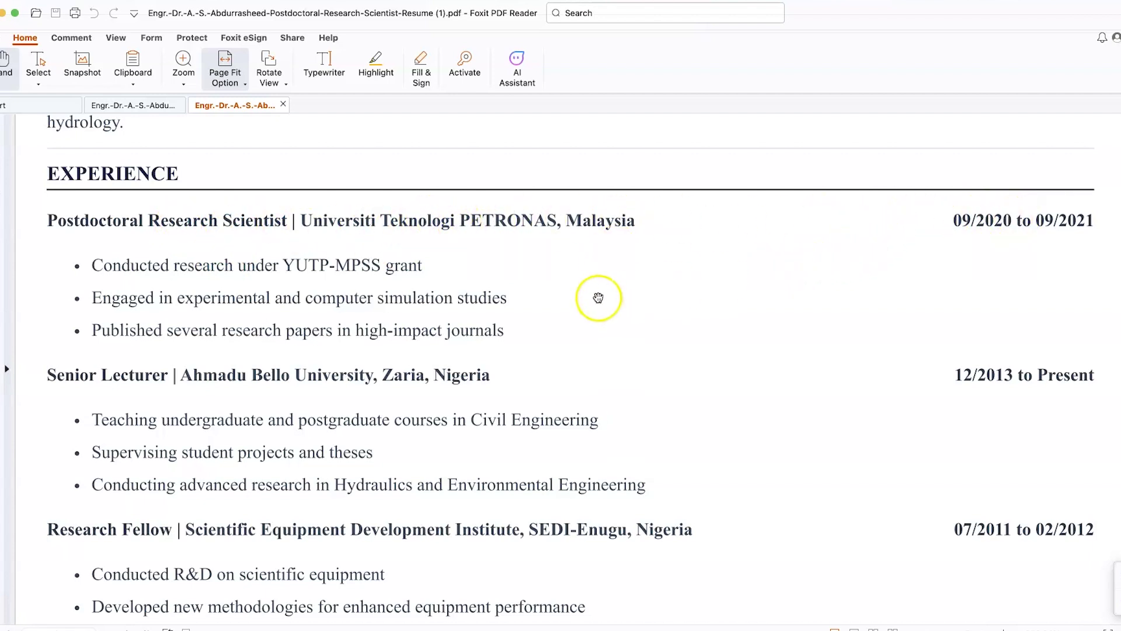
{"action": "left_click_drag", "start_coordinate": [213, 375], "coordinate": [212, 231]}
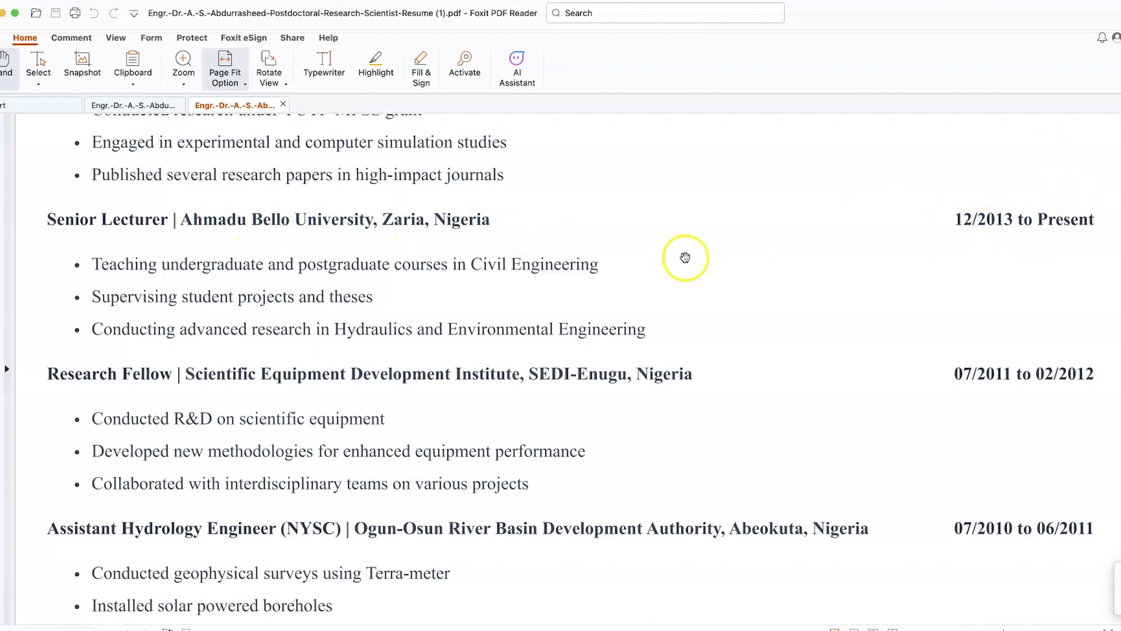
{"action": "scroll", "coordinate": [601, 264], "scroll_direction": "down", "scroll_amount": 3}
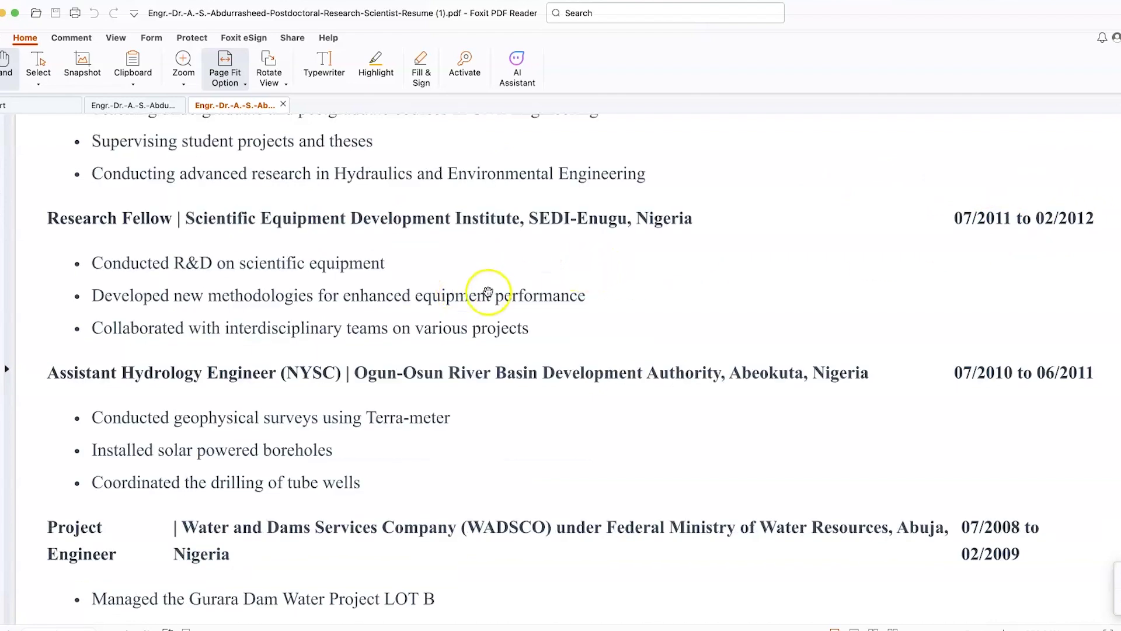
{"action": "scroll", "coordinate": [463, 313], "scroll_direction": "down", "scroll_amount": 9}
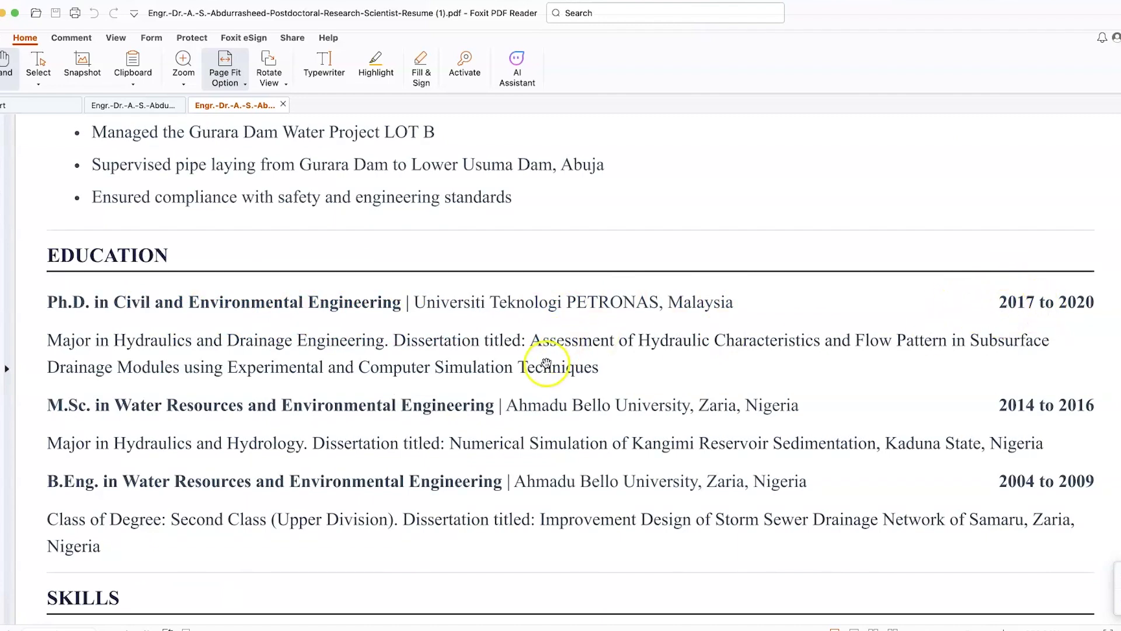
{"action": "scroll", "coordinate": [493, 368], "scroll_direction": "down", "scroll_amount": 5}
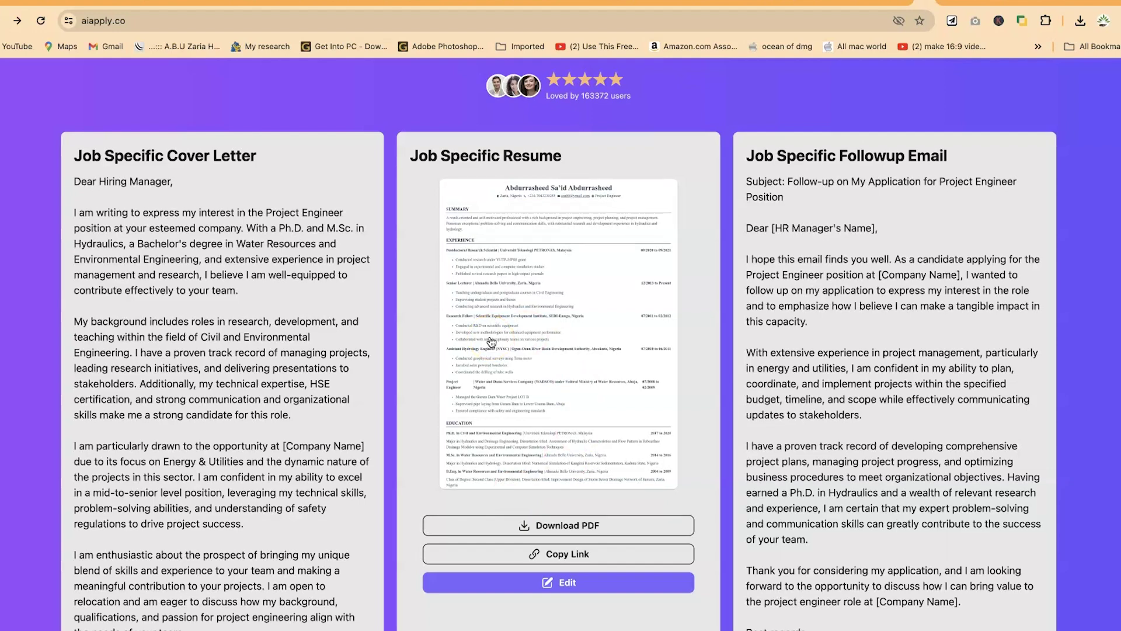
Step: Open the Job Specific Resume in the editor, showing a 100% Resume Score and Project Engineer title
{"action": "left_click", "coordinate": [572, 583]}
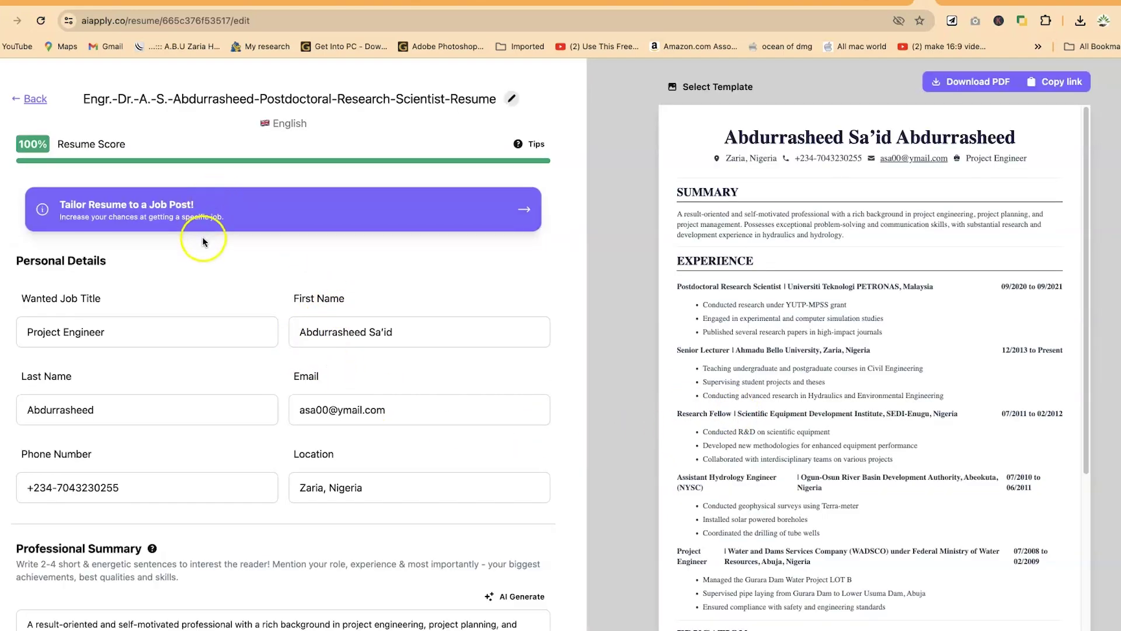
Step: Scroll down the resume editor and click into the professional summary text
{"action": "scroll", "coordinate": [201, 290], "scroll_direction": "down", "scroll_amount": 3}
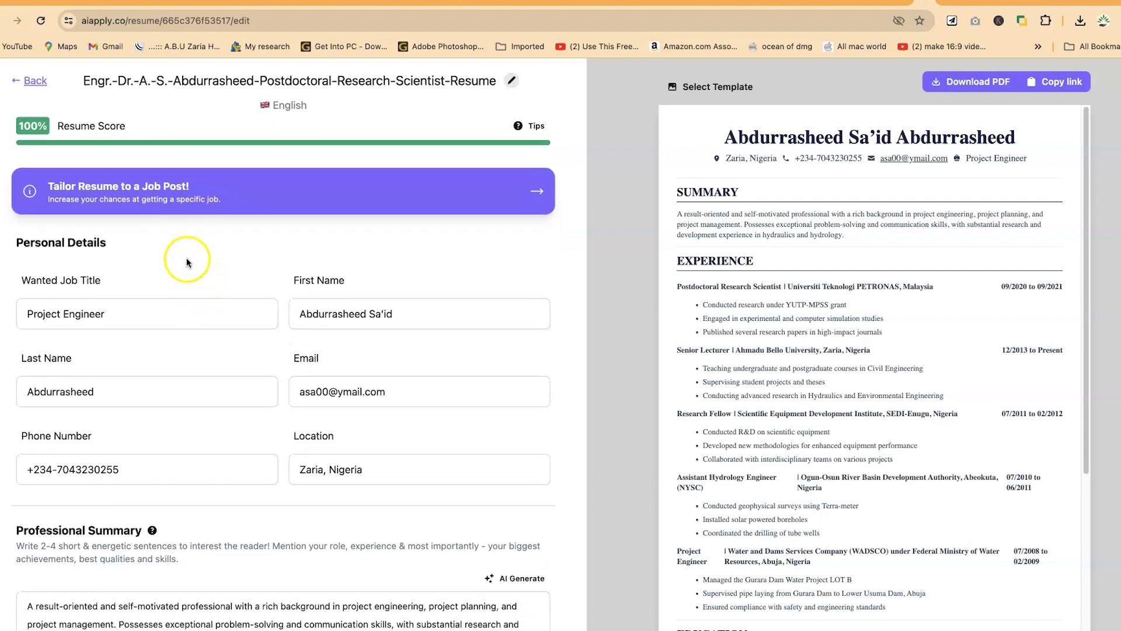
{"action": "scroll", "coordinate": [183, 261], "scroll_direction": "down", "scroll_amount": 7}
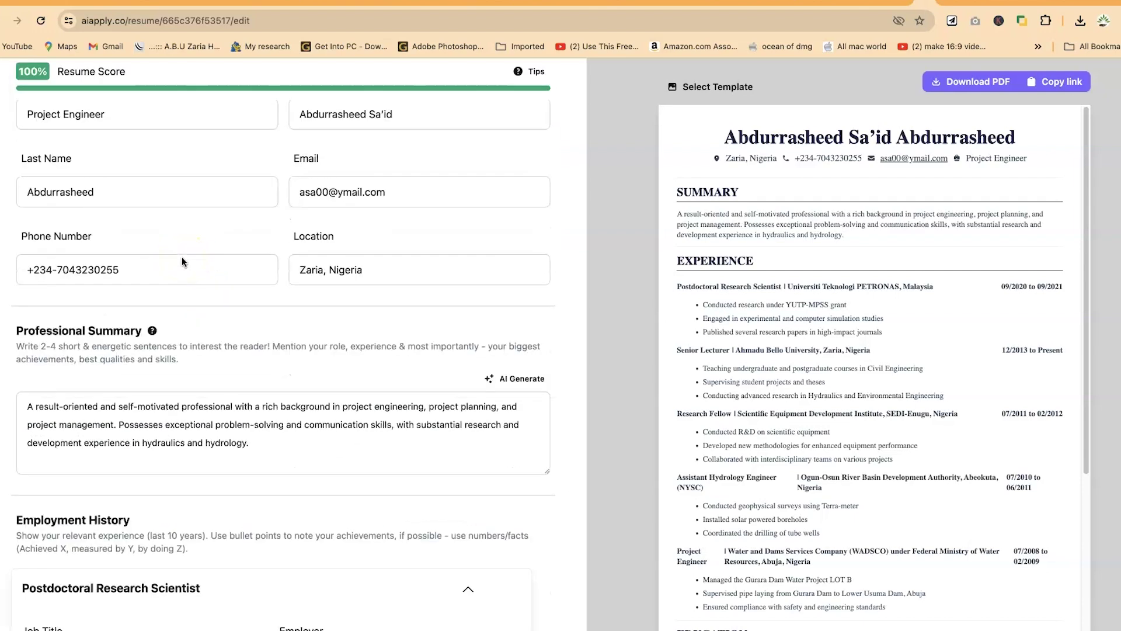
{"action": "scroll", "coordinate": [163, 275], "scroll_direction": "down", "scroll_amount": 5}
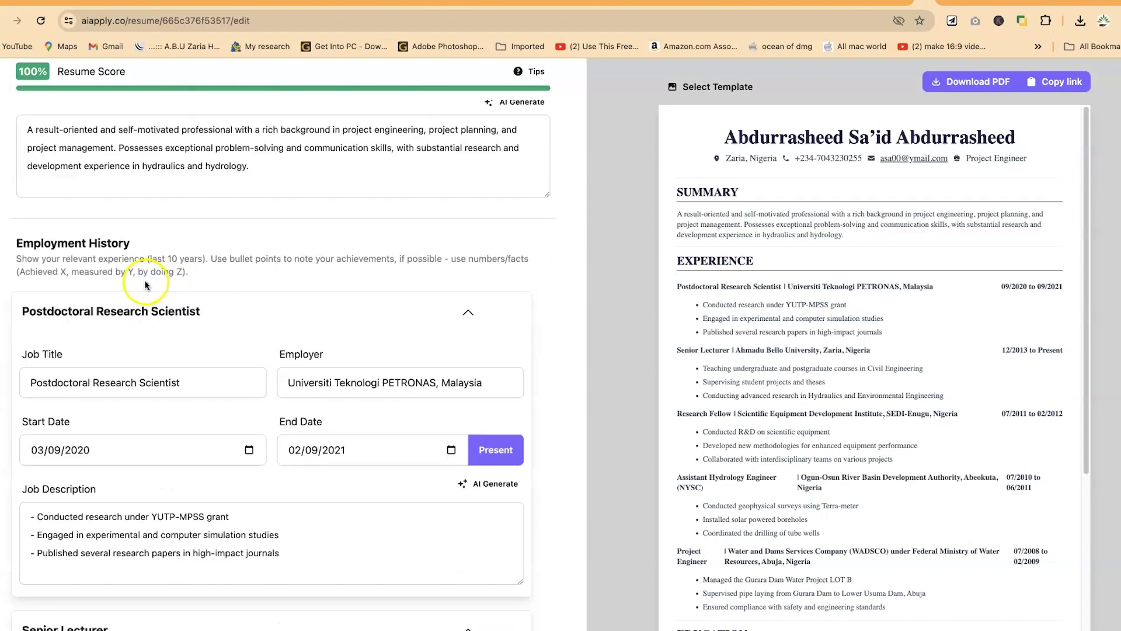
{"action": "left_click", "coordinate": [281, 172]}
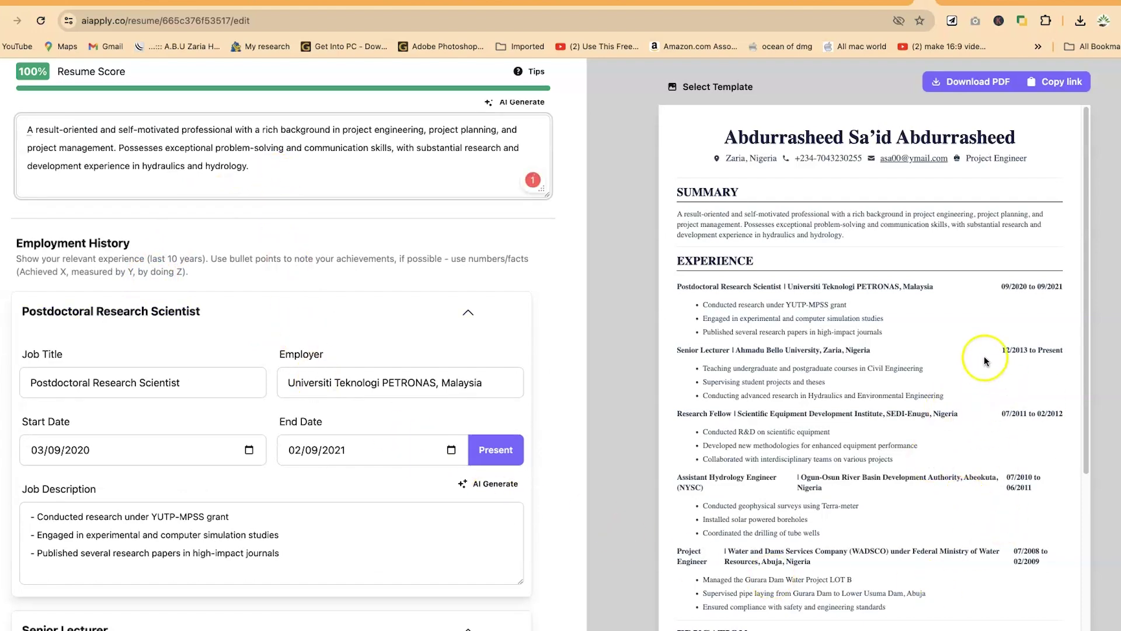
Step: Scroll past Employment History and Education History to the six-item Skills list
{"action": "scroll", "coordinate": [233, 351], "scroll_direction": "down", "scroll_amount": 10}
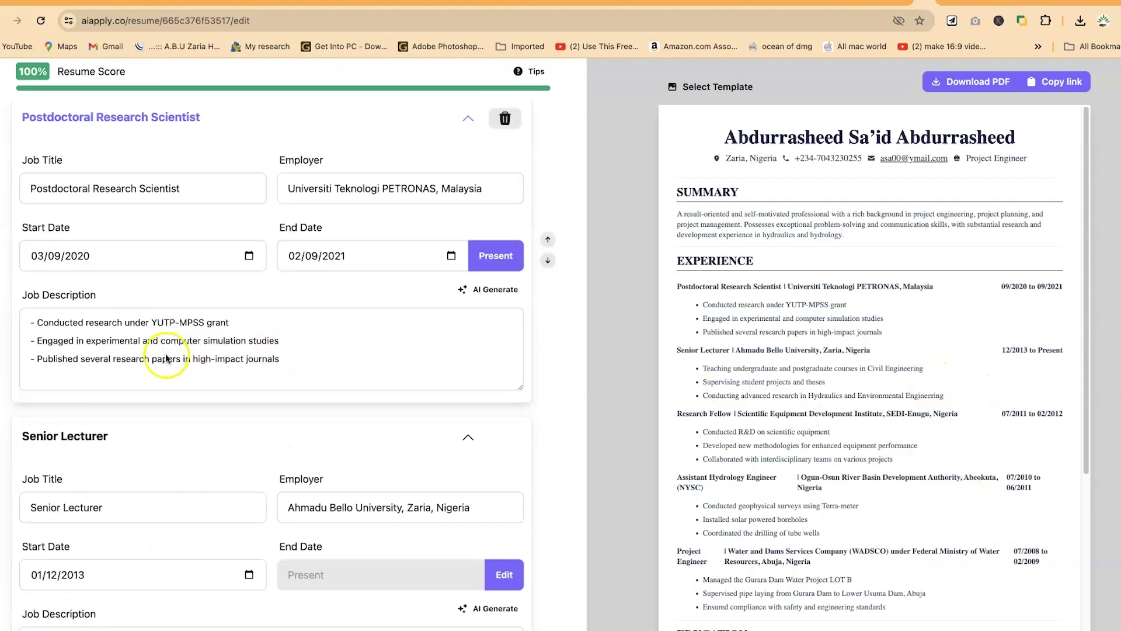
{"action": "scroll", "coordinate": [190, 267], "scroll_direction": "up", "scroll_amount": 1}
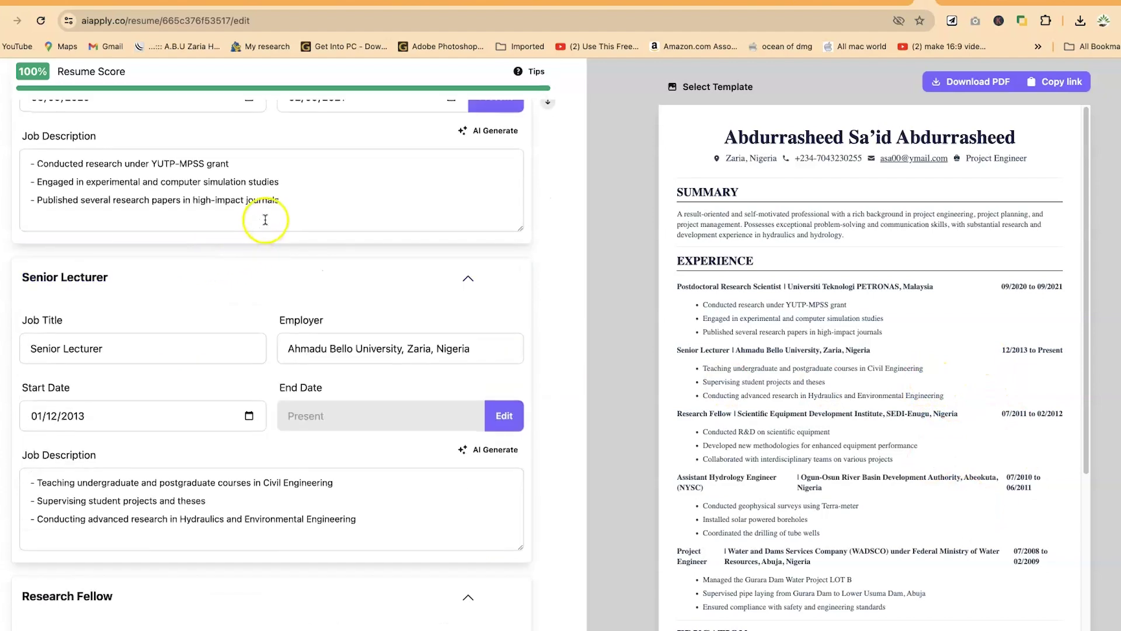
{"action": "scroll", "coordinate": [181, 390], "scroll_direction": "down", "scroll_amount": 2}
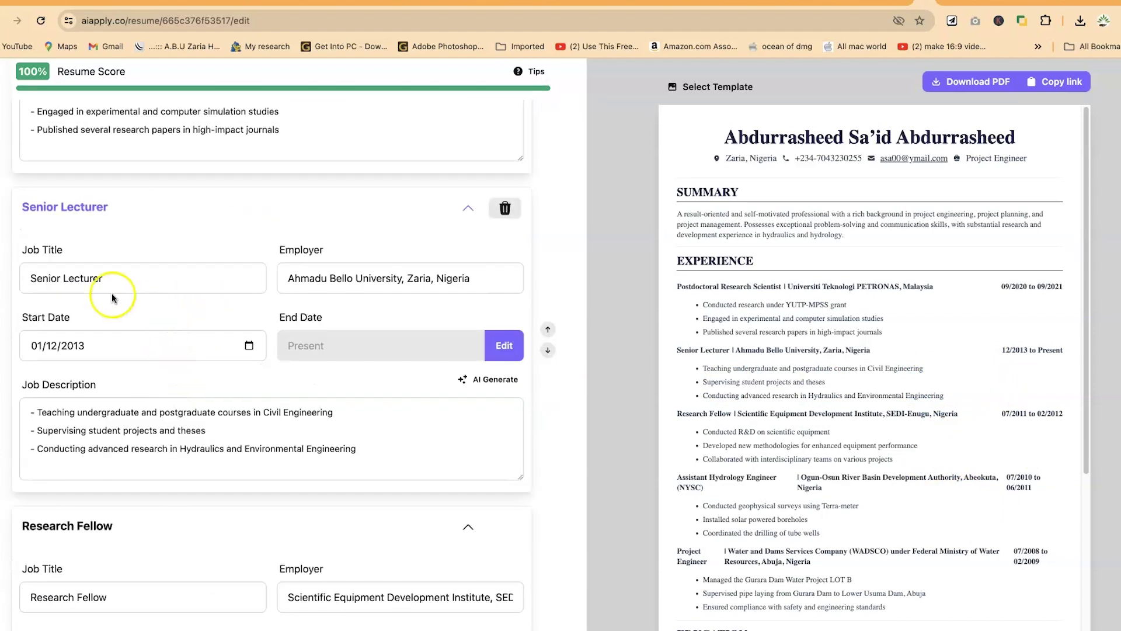
{"action": "scroll", "coordinate": [225, 306], "scroll_direction": "down", "scroll_amount": 1}
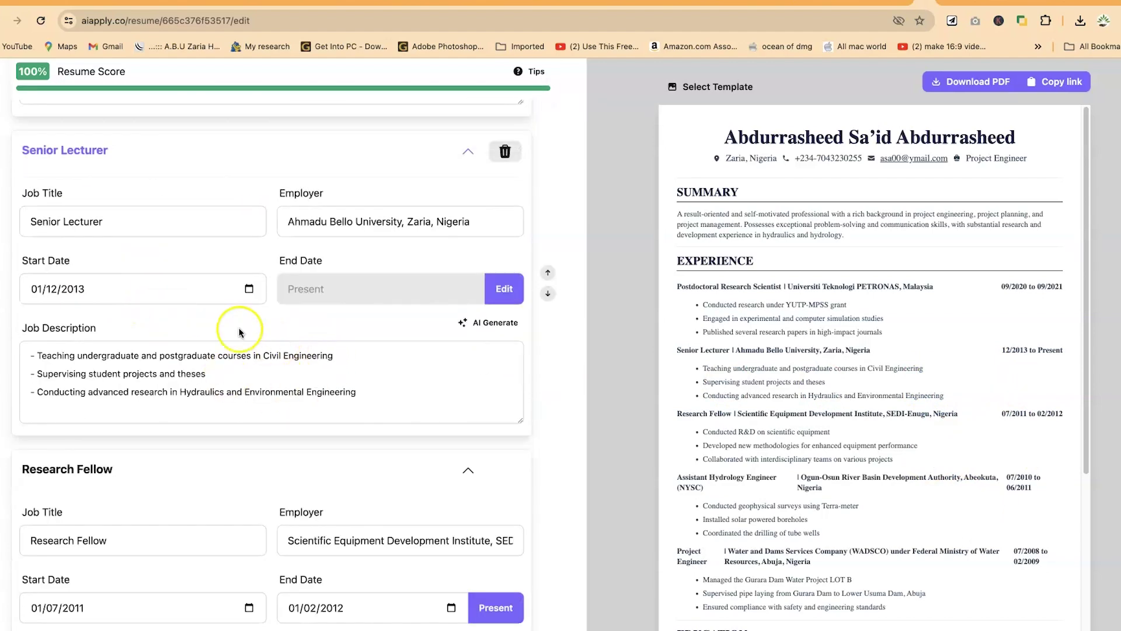
{"action": "scroll", "coordinate": [185, 399], "scroll_direction": "down", "scroll_amount": 10}
{"action": "scroll", "coordinate": [184, 392], "scroll_direction": "down", "scroll_amount": 3}
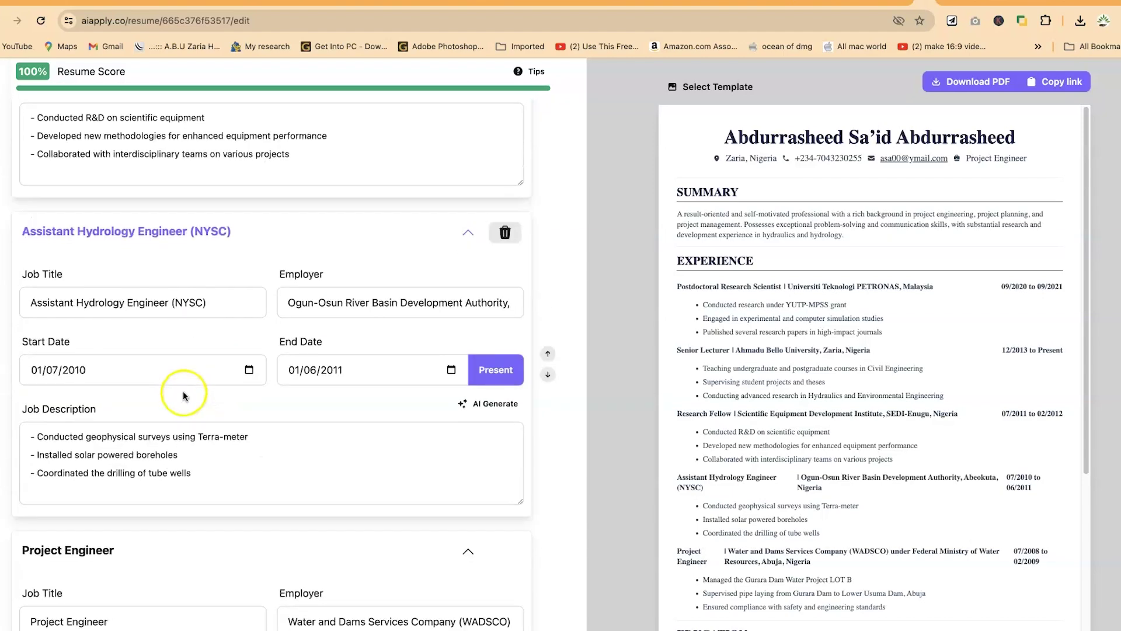
{"action": "scroll", "coordinate": [183, 391], "scroll_direction": "down", "scroll_amount": 2}
{"action": "scroll", "coordinate": [372, 343], "scroll_direction": "down", "scroll_amount": 1}
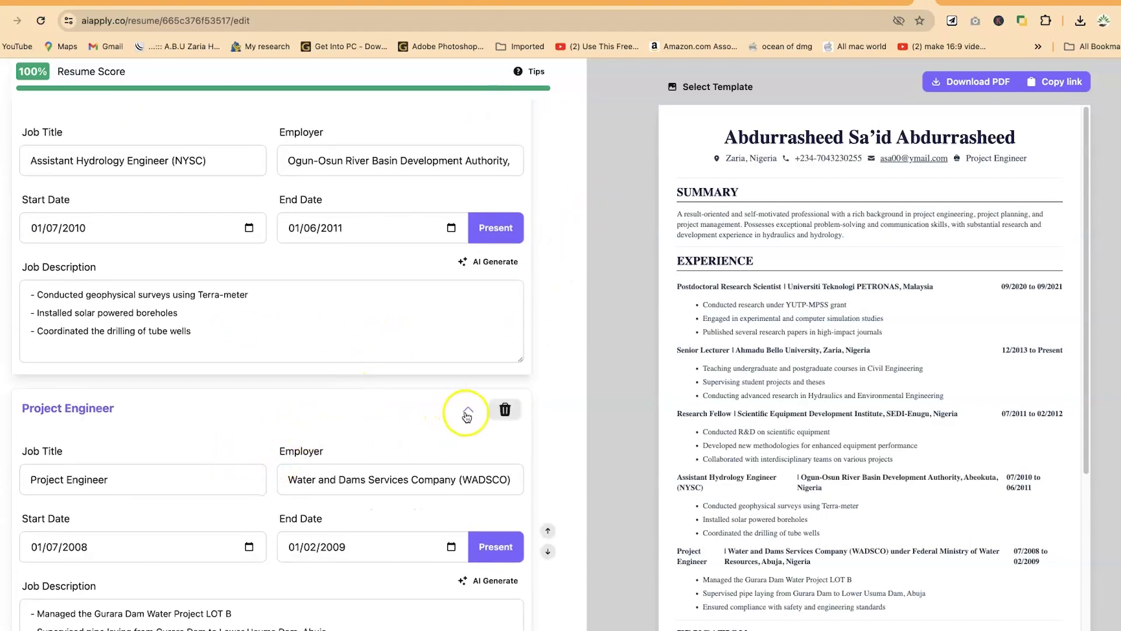
{"action": "scroll", "coordinate": [268, 430], "scroll_direction": "down", "scroll_amount": 5}
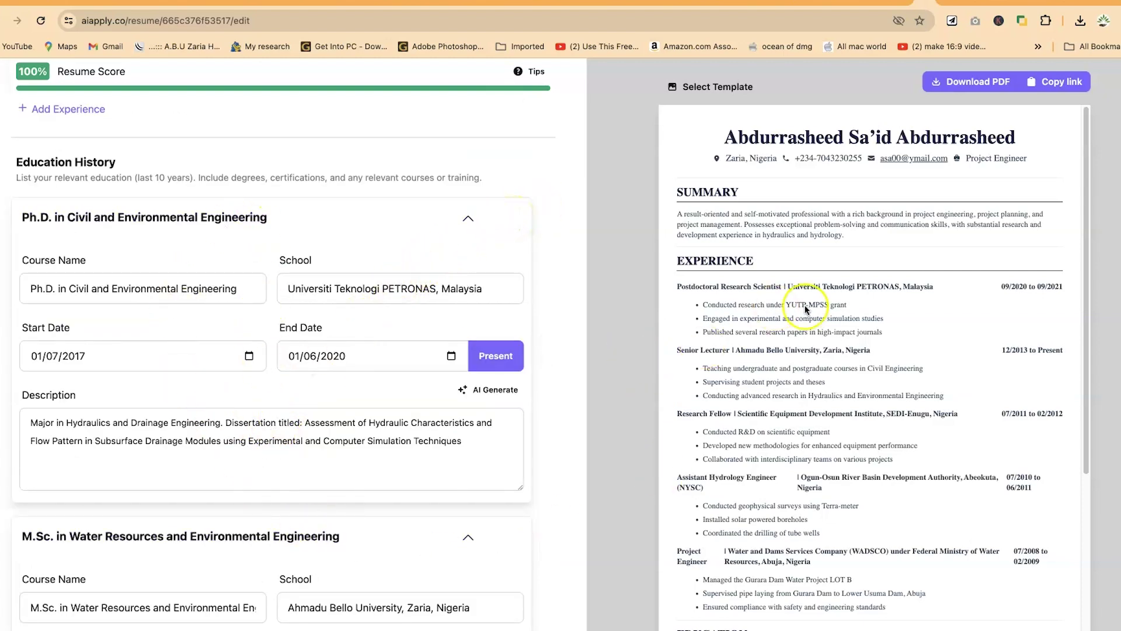
{"action": "scroll", "coordinate": [165, 470], "scroll_direction": "down", "scroll_amount": 3}
{"action": "scroll", "coordinate": [175, 461], "scroll_direction": "down", "scroll_amount": 20}
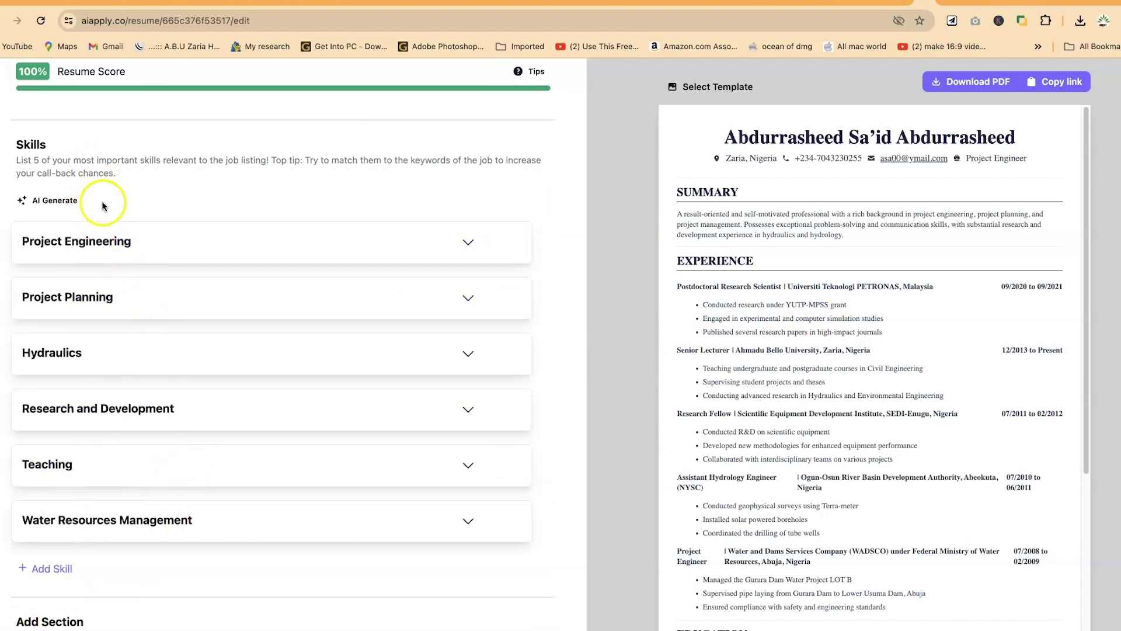
Step: Expand the Project Engineering skill and change its level from Proficient to Advanced
{"action": "left_click", "coordinate": [476, 241]}
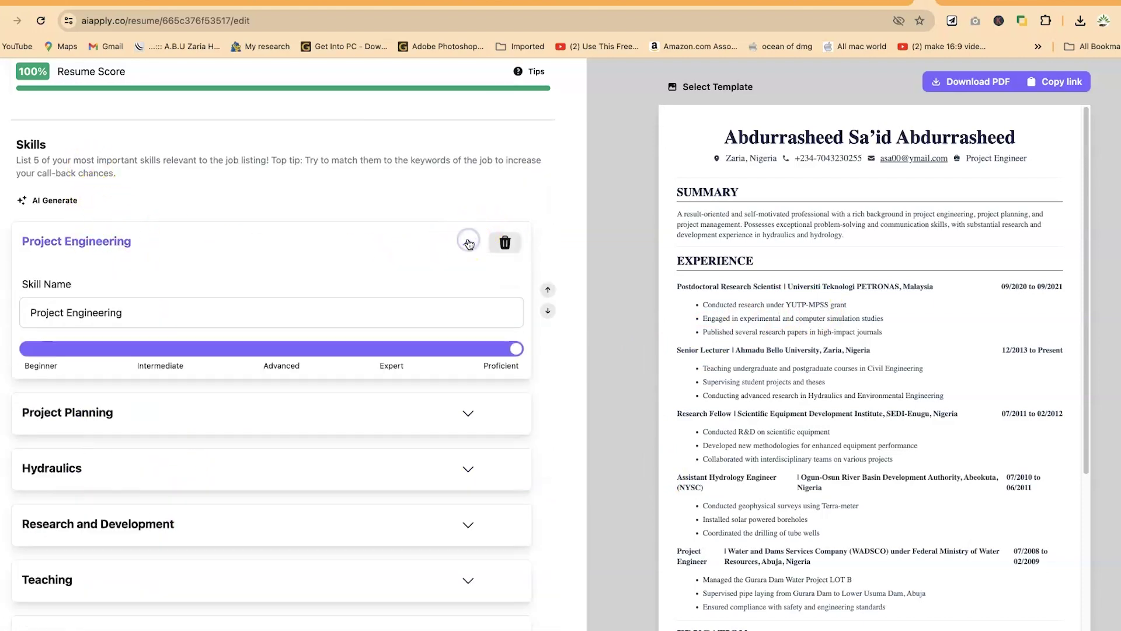
{"action": "left_click_drag", "start_coordinate": [520, 351], "coordinate": [321, 353]}
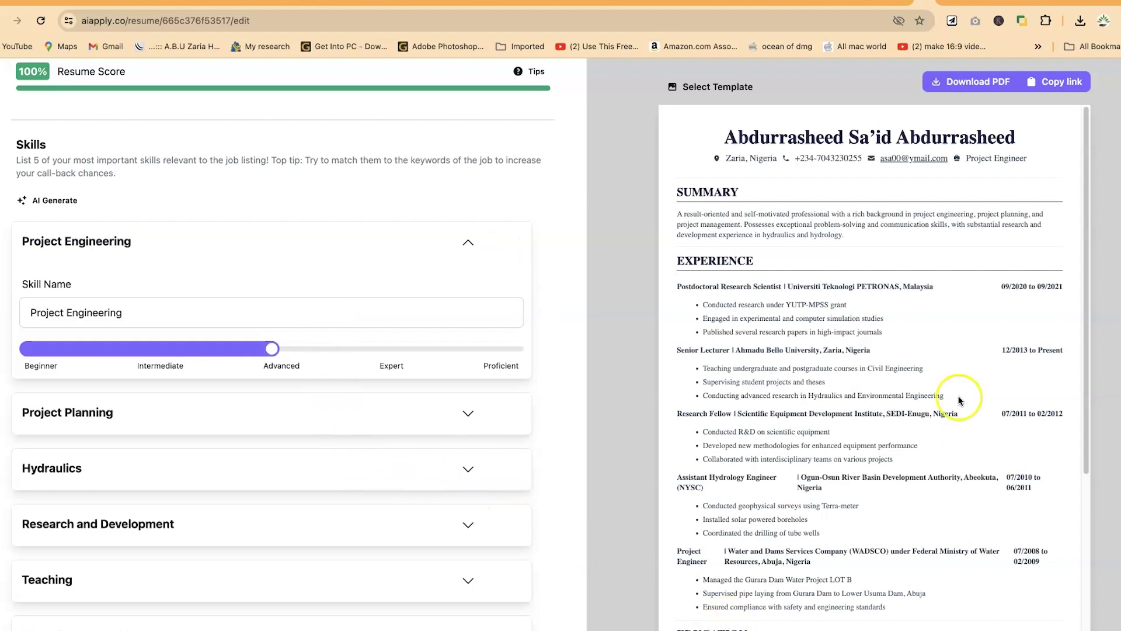
{"action": "scroll", "coordinate": [318, 465], "scroll_direction": "down", "scroll_amount": 2}
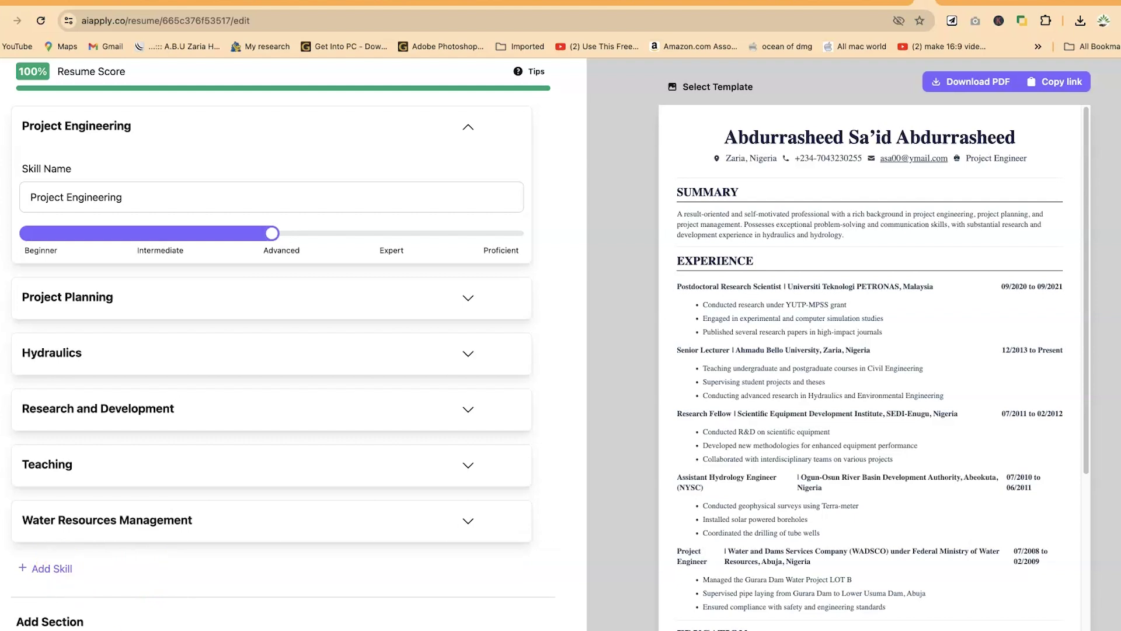
Step: Add a new custom resume section named 'Research grants'
{"action": "left_click", "coordinate": [181, 611]}
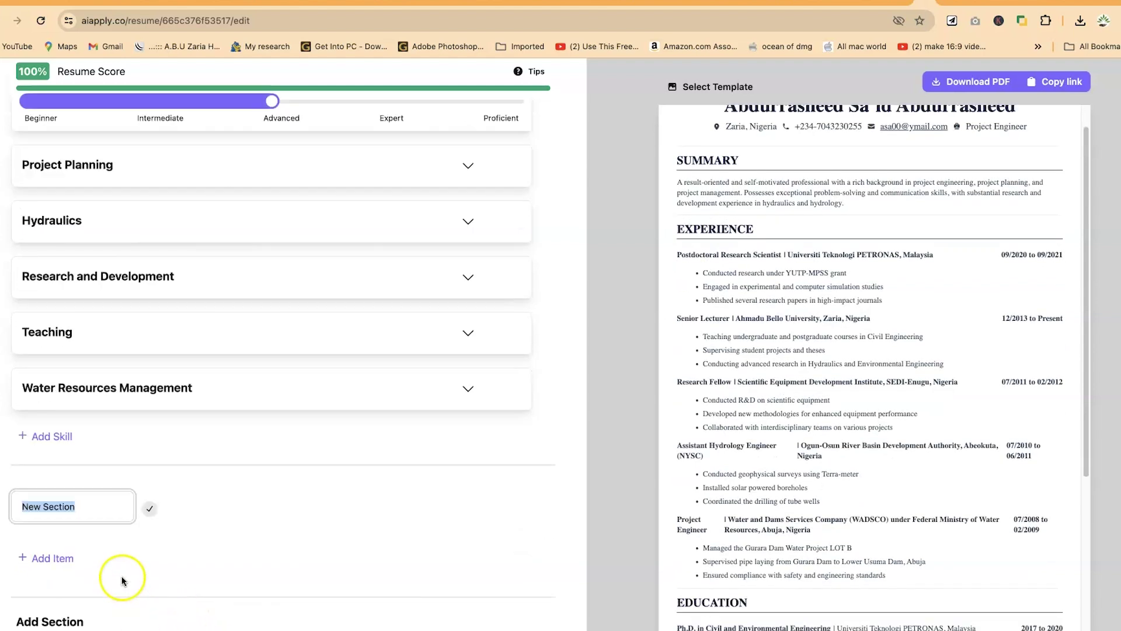
{"action": "scroll", "coordinate": [869, 479], "scroll_direction": "down", "scroll_amount": 5}
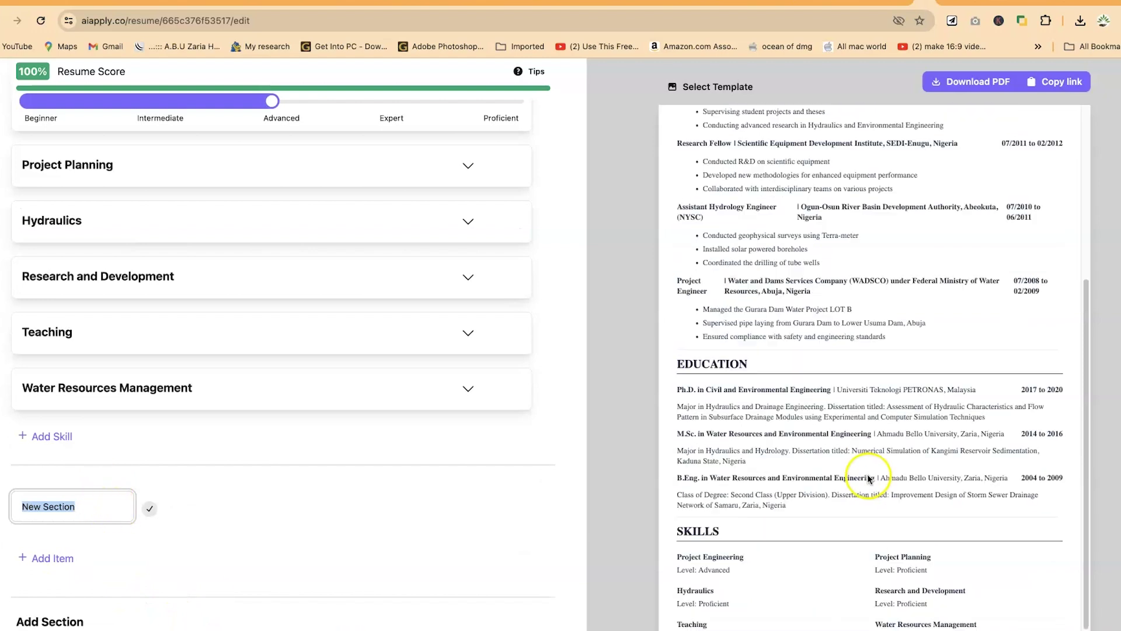
{"action": "scroll", "coordinate": [868, 479], "scroll_direction": "down", "scroll_amount": 1}
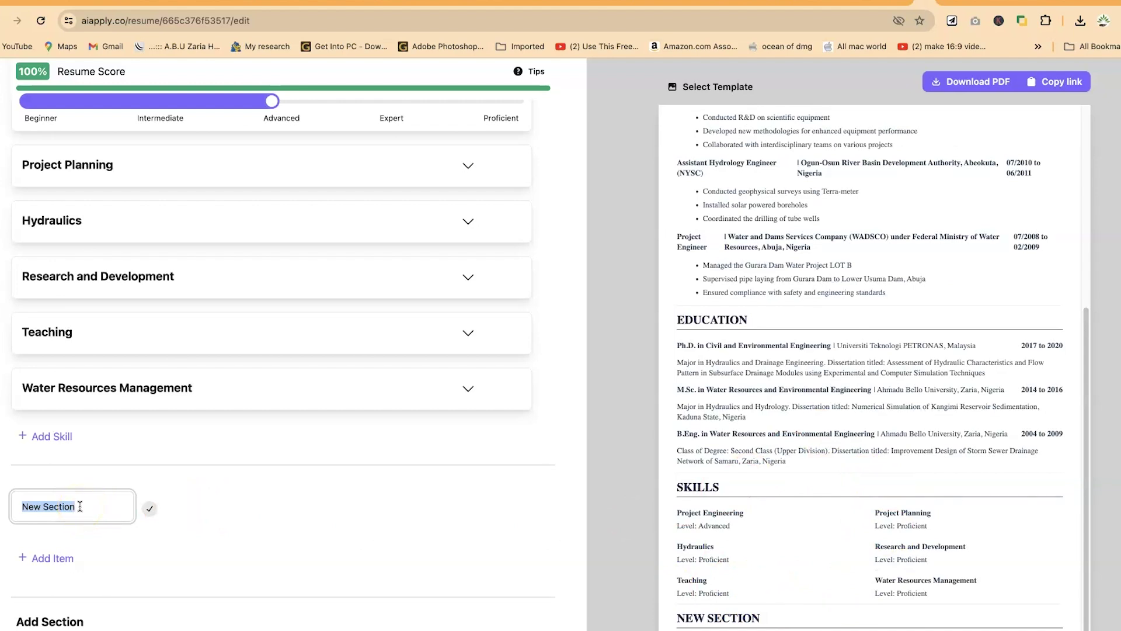
{"action": "type", "text": "RE"}
{"action": "key", "text": "BackSpace"}
{"action": "type", "text": "esearch grants"}
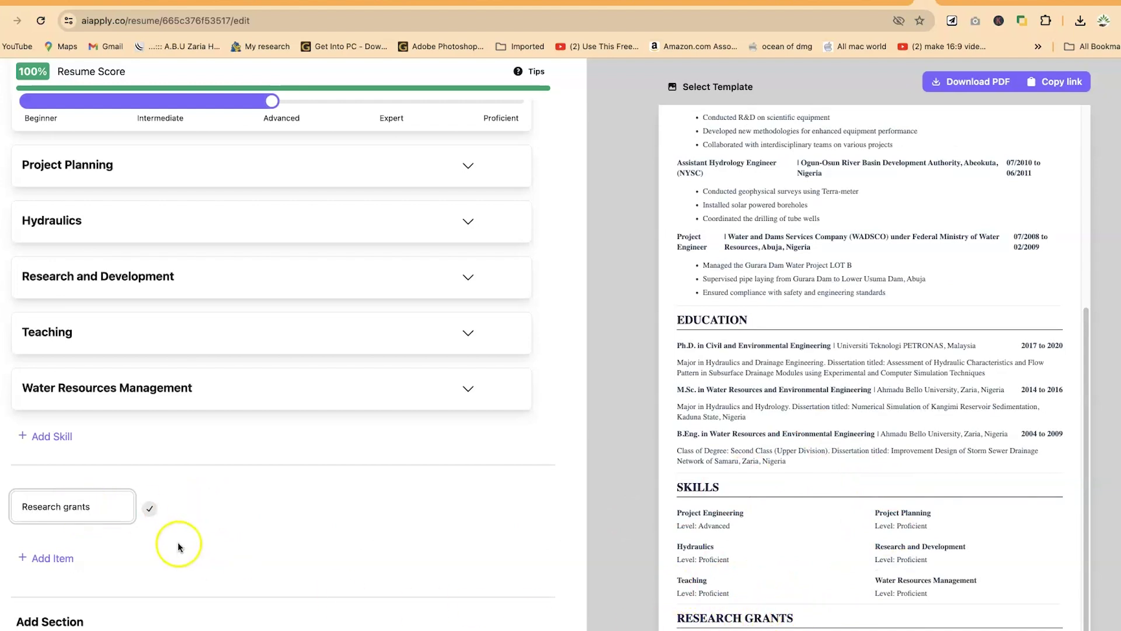
Step: Add one item to Research grants and click into its start date, end date and description fields
{"action": "left_click", "coordinate": [49, 560]}
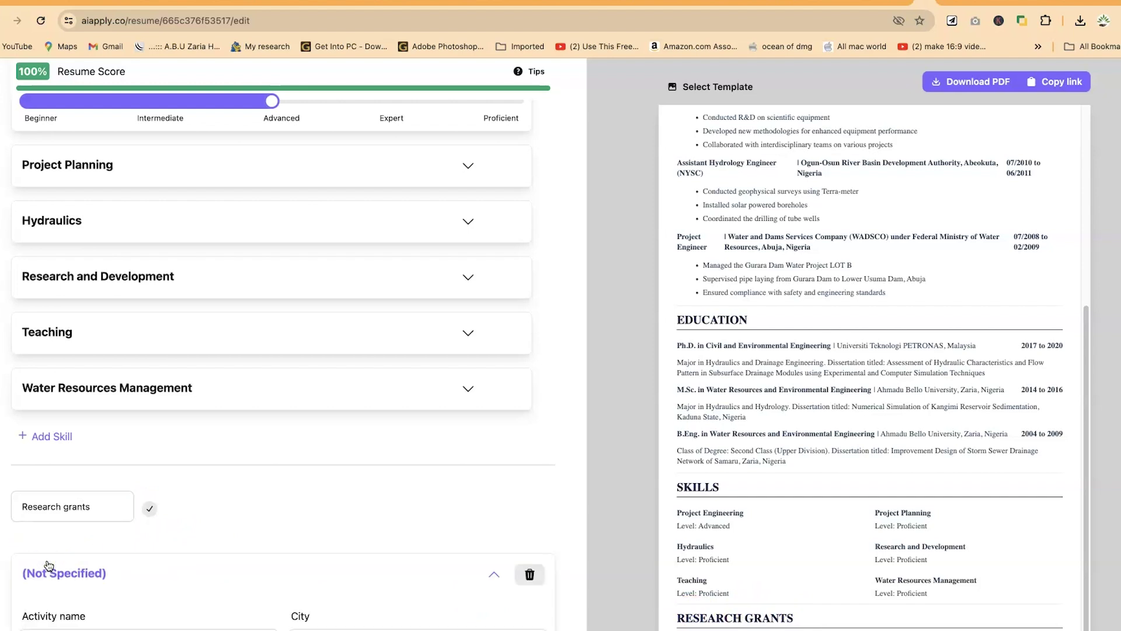
{"action": "scroll", "coordinate": [242, 569], "scroll_direction": "down", "scroll_amount": 5}
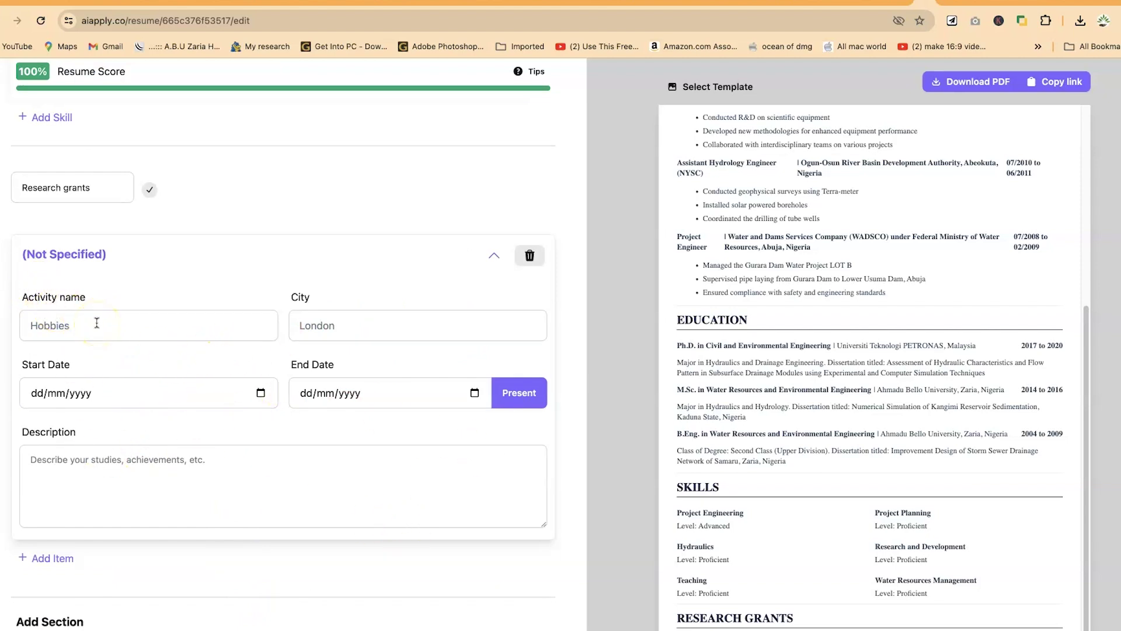
{"action": "left_click", "coordinate": [122, 465]}
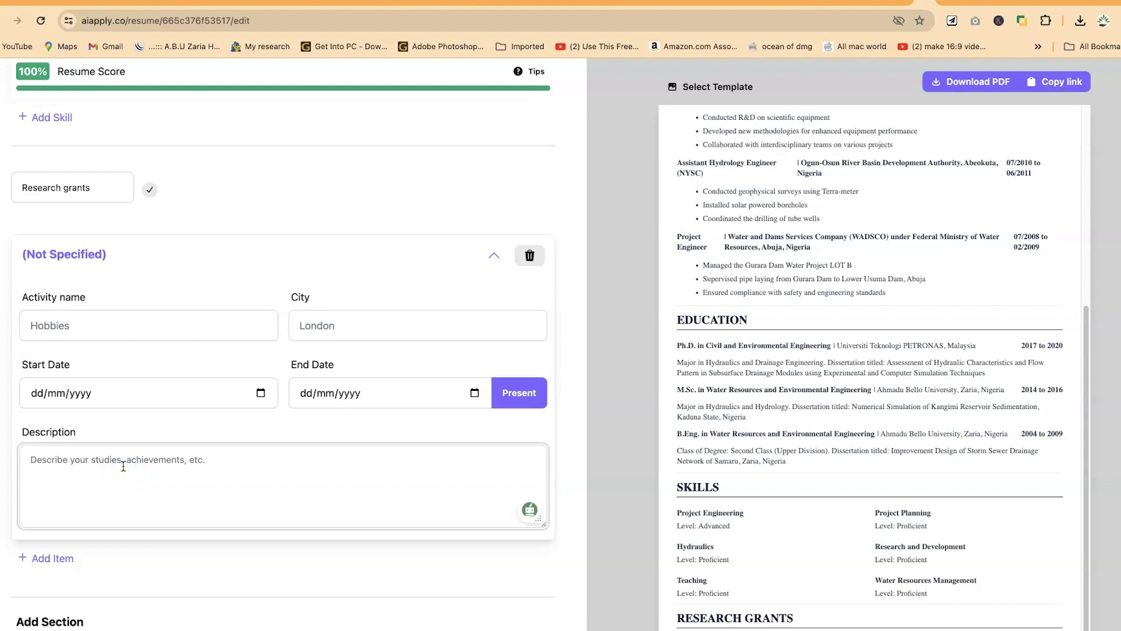
{"action": "left_click", "coordinate": [88, 395]}
{"action": "left_click", "coordinate": [372, 393]}
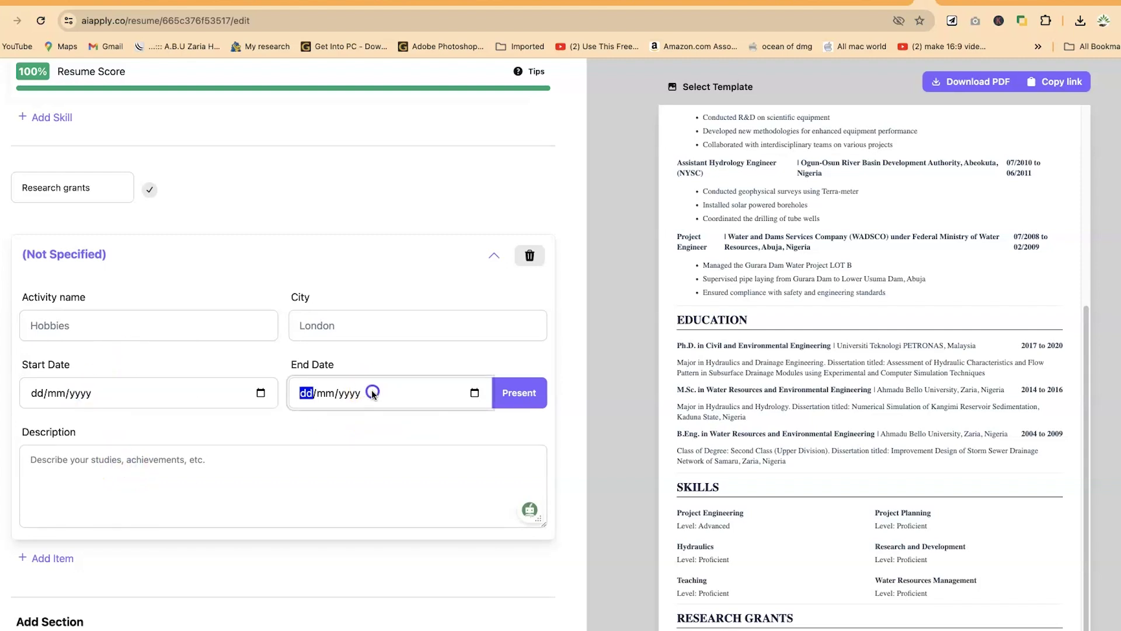
{"action": "left_click", "coordinate": [296, 471]}
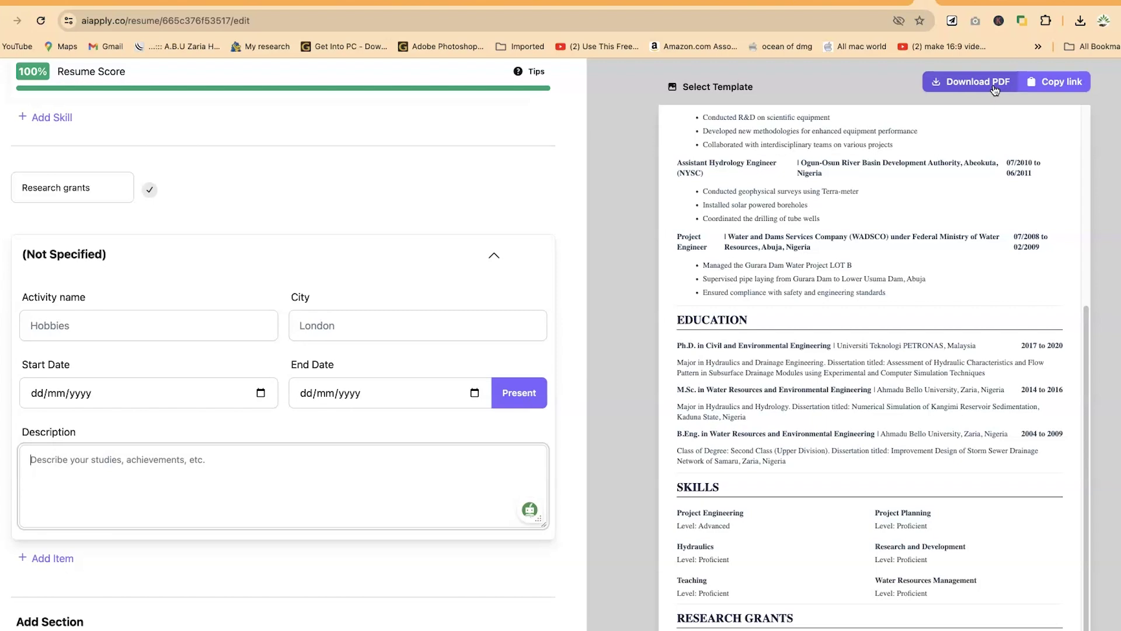
Step: Scroll the resume editor back to the top and switch to the AiApply homepage tab
{"action": "scroll", "coordinate": [875, 204], "scroll_direction": "up", "scroll_amount": 10}
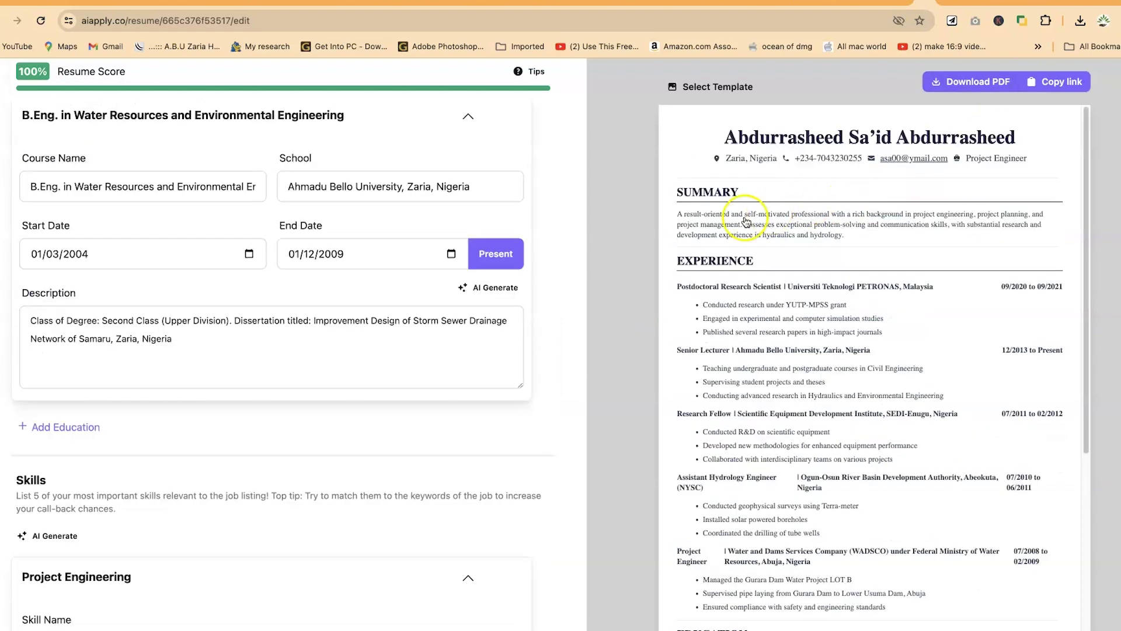
{"action": "scroll", "coordinate": [479, 231], "scroll_direction": "up", "scroll_amount": 15}
{"action": "scroll", "coordinate": [480, 229], "scroll_direction": "up", "scroll_amount": 10}
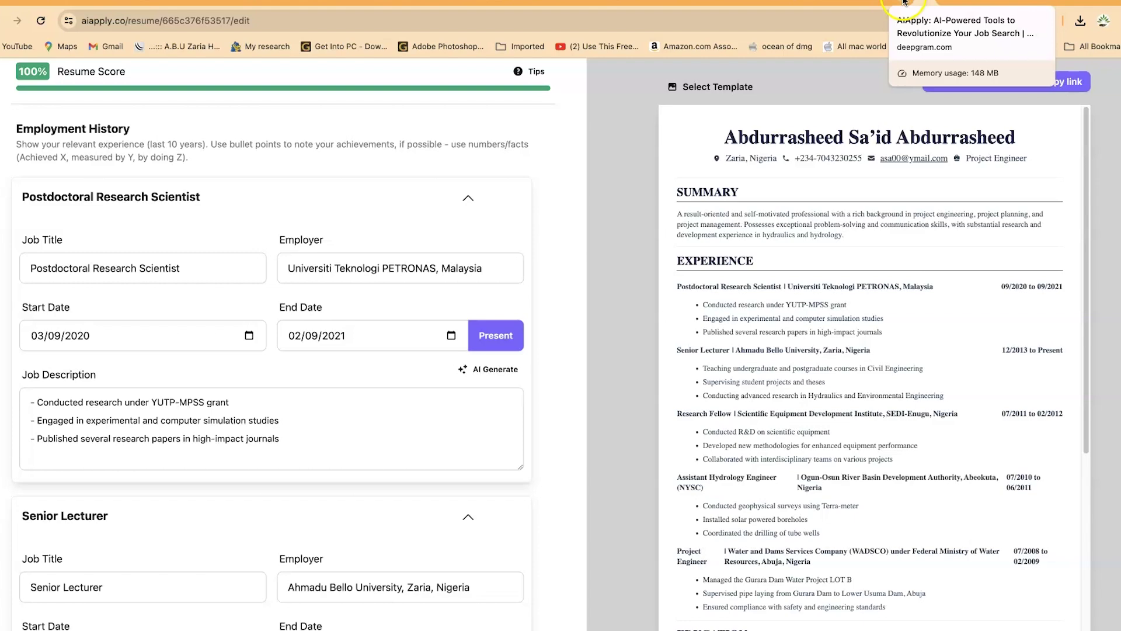
{"action": "left_click", "coordinate": [903, 2]}
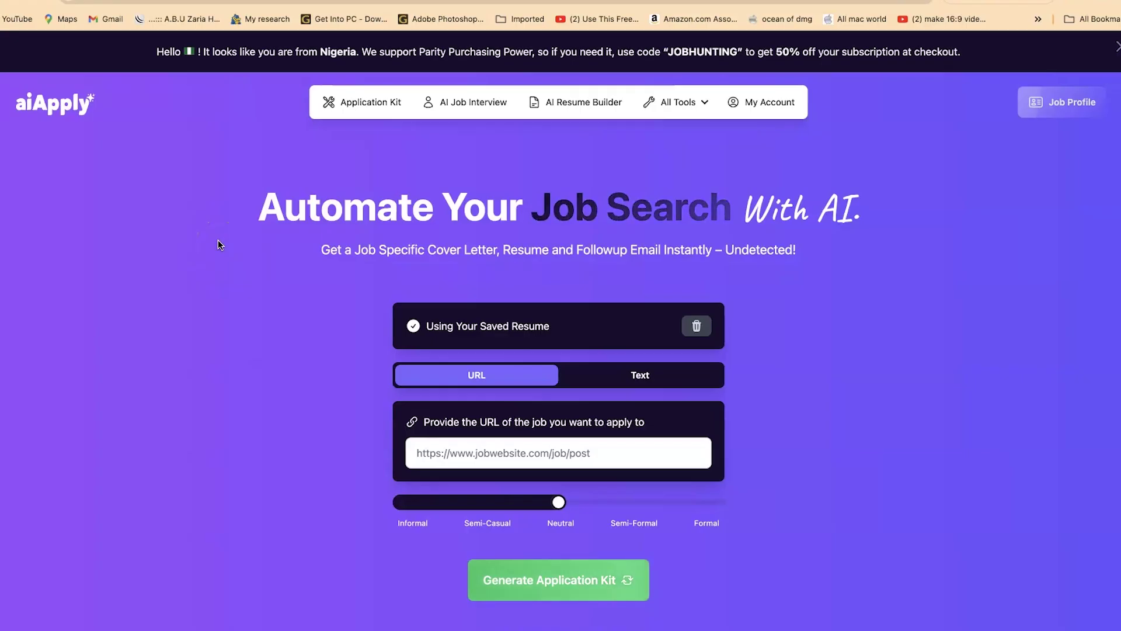